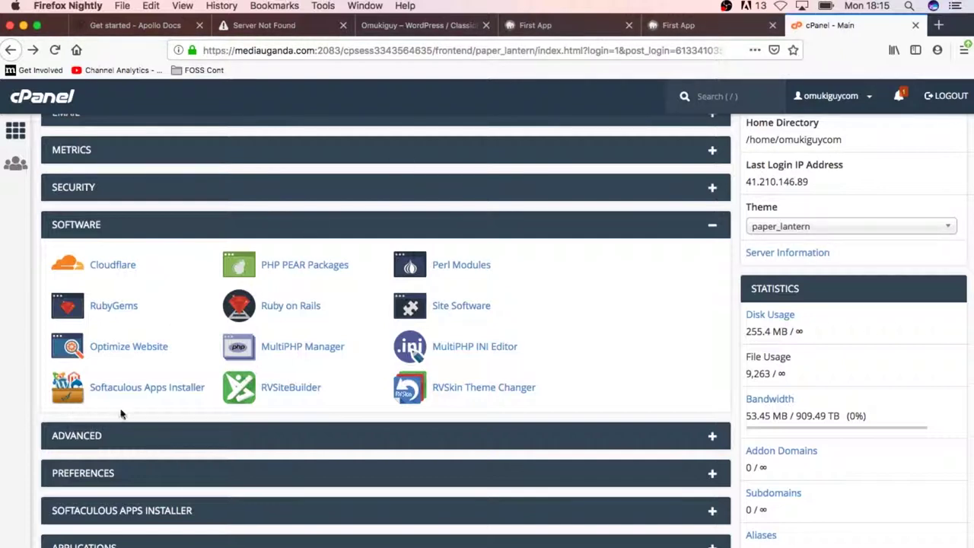
Step: Open the WordPress installation form in the Softaculous Apps Installer
{"action": "left_click", "coordinate": [139, 394]}
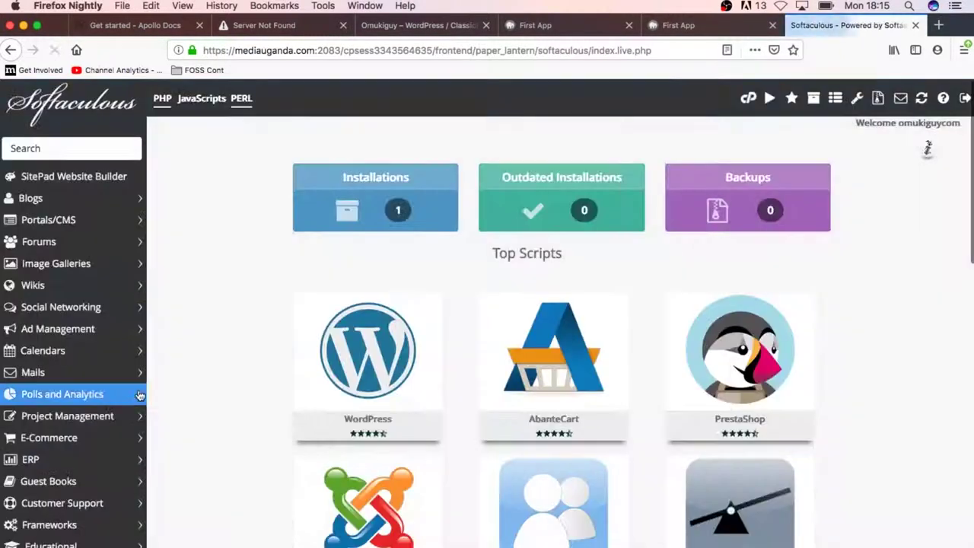
{"action": "mouse_move", "coordinate": [358, 350]}
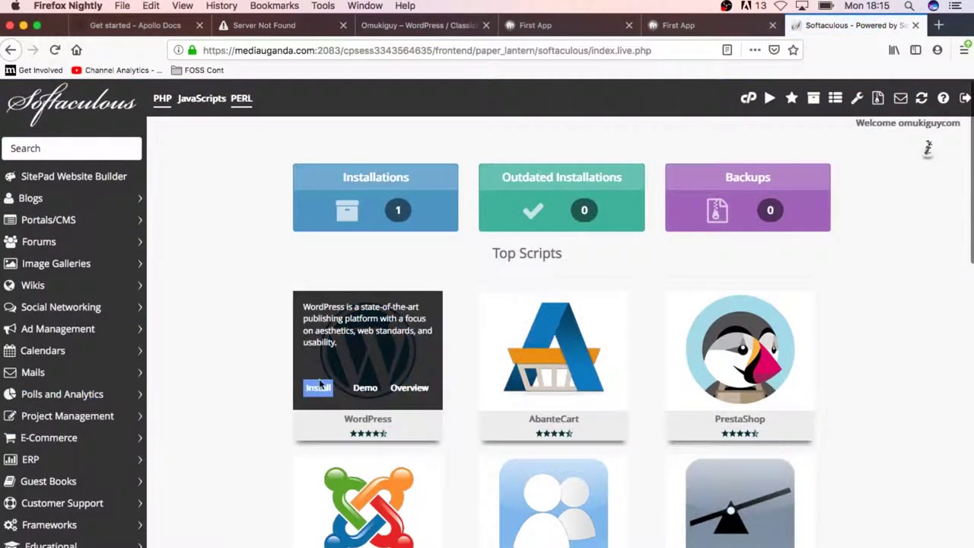
{"action": "left_click", "coordinate": [324, 388]}
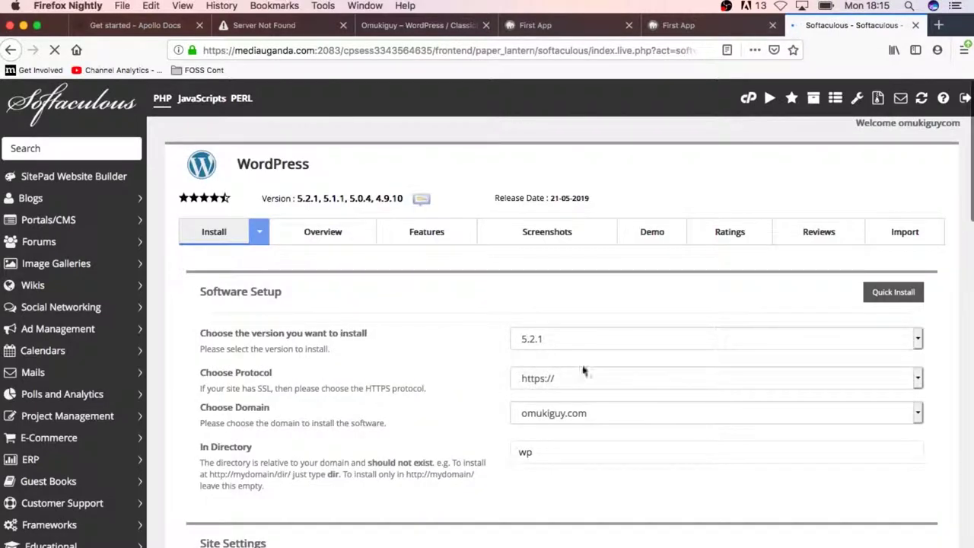
Step: Set the installation directory to /graph and install WordPress 5.2.1 with the other settings left at their defaults
{"action": "key", "text": "Tab"}
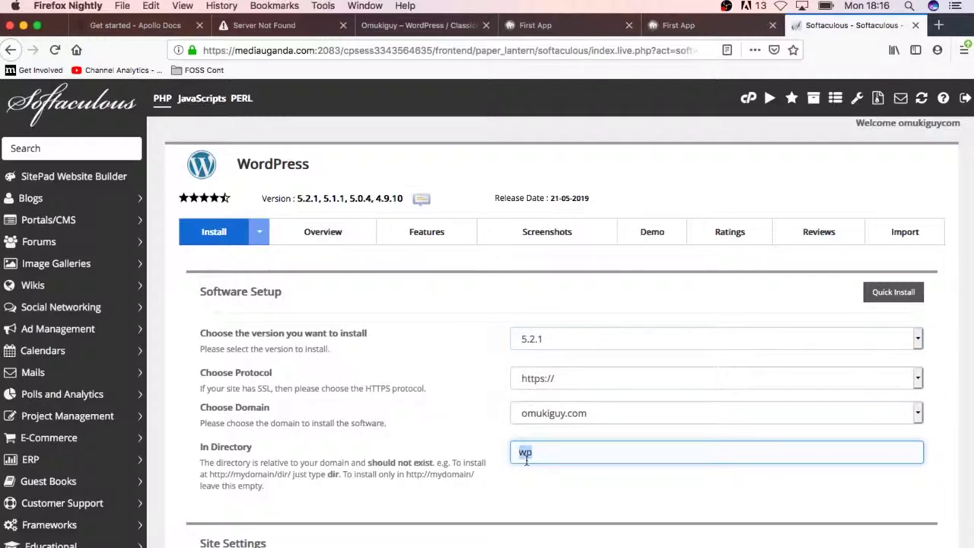
{"action": "type", "text": "/graph"}
{"action": "scroll", "coordinate": [560, 304], "scroll_direction": "down", "scroll_amount": 10}
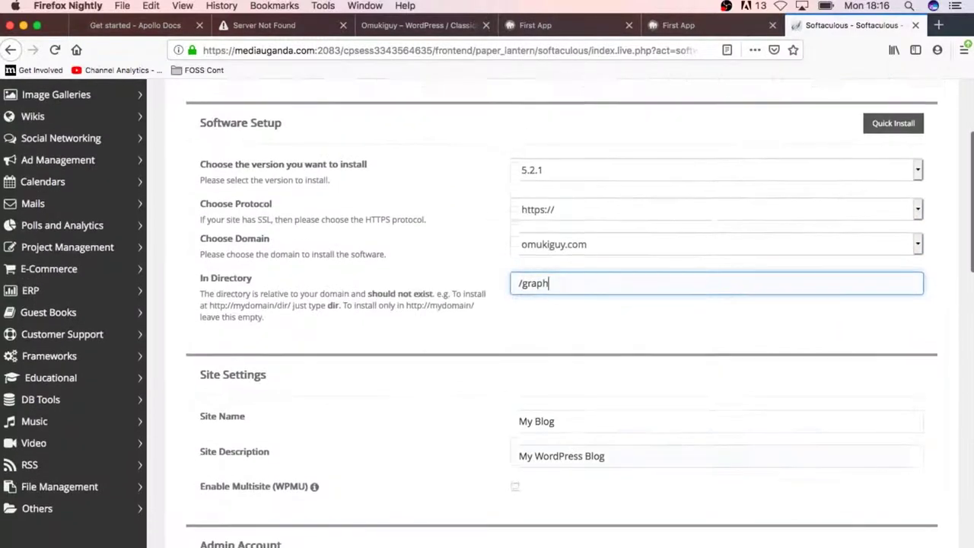
{"action": "scroll", "coordinate": [560, 305], "scroll_direction": "down", "scroll_amount": 8}
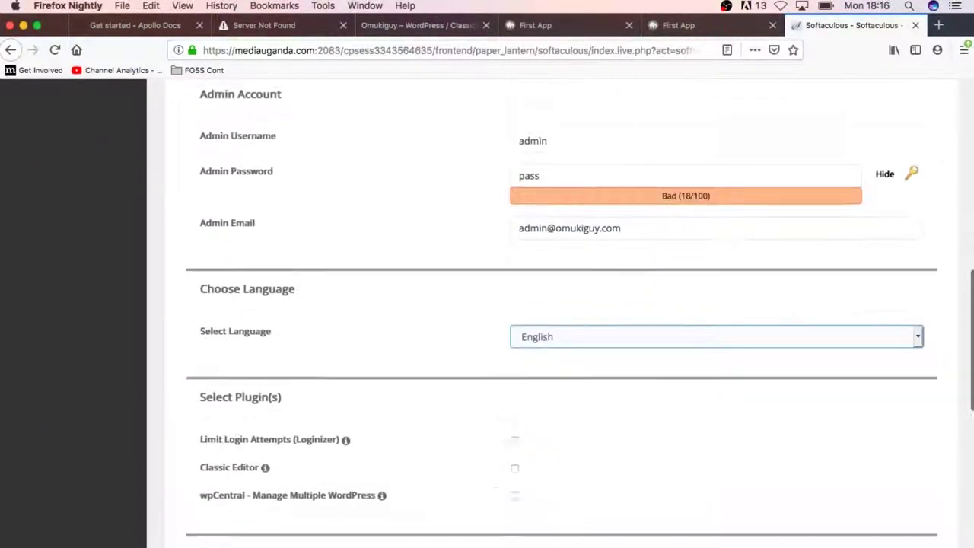
{"action": "scroll", "coordinate": [560, 305], "scroll_direction": "down", "scroll_amount": 10}
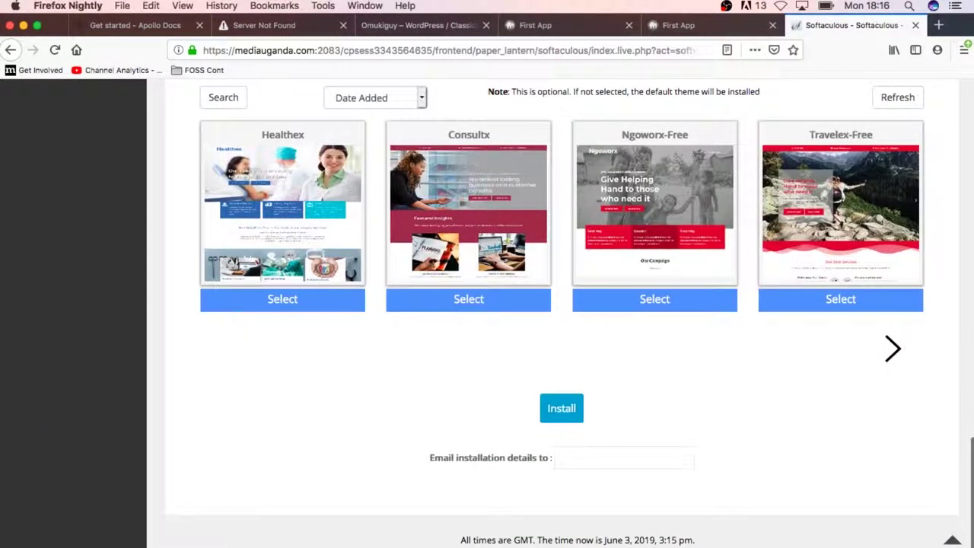
{"action": "left_click", "coordinate": [564, 458]}
{"action": "left_click", "coordinate": [560, 414]}
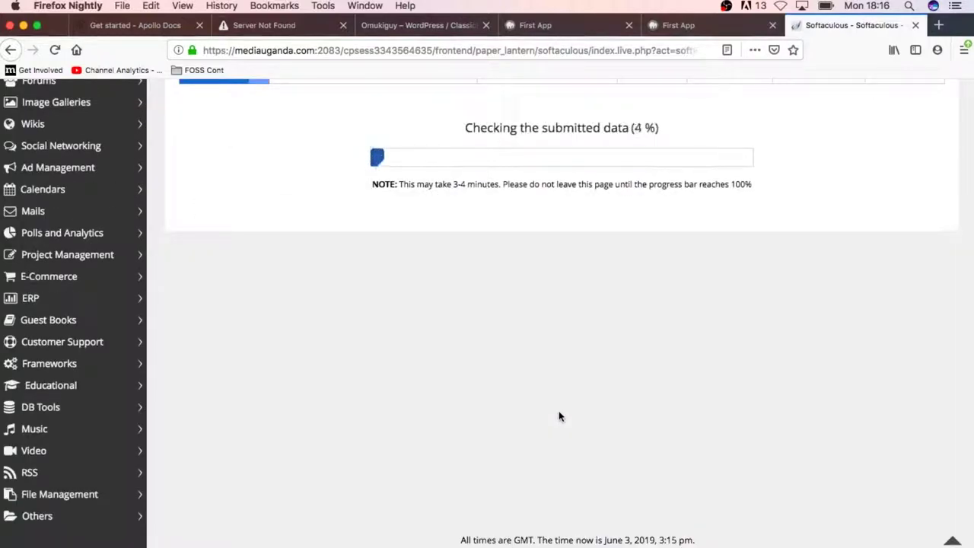
{"action": "scroll", "coordinate": [560, 417], "scroll_direction": "up", "scroll_amount": 3}
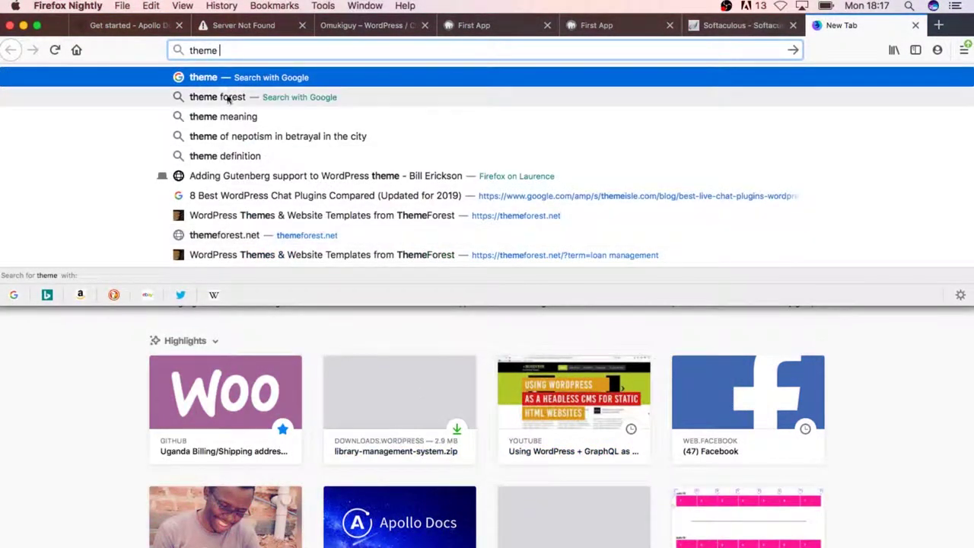
Step: Search the web for "demo data in wordpress" and open the WordPress Codex Theme Unit Test page
{"action": "double_click", "coordinate": [204, 52]}
{"action": "type", "text": "demo "}
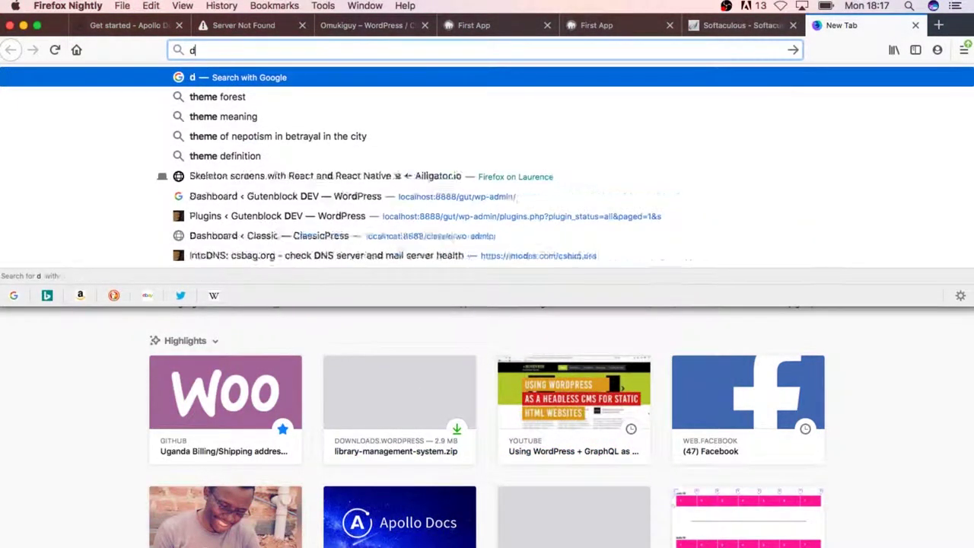
{"action": "type", "text": "data in wordpress"}
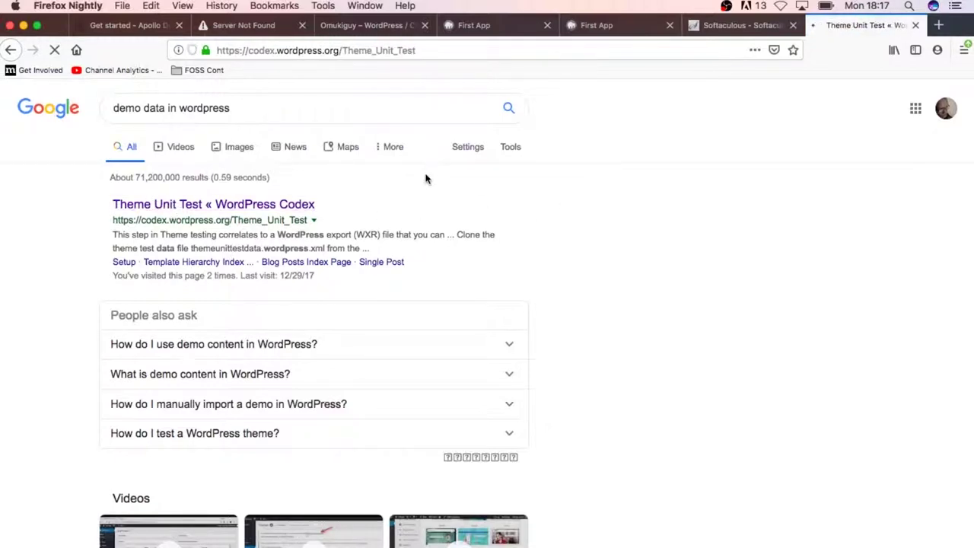
Step: Open the raw themeunittestdata.wordpress.xml file linked under Test Environment Setup and save it to the Downloads folder
{"action": "scroll", "coordinate": [232, 401], "scroll_direction": "down", "scroll_amount": 8}
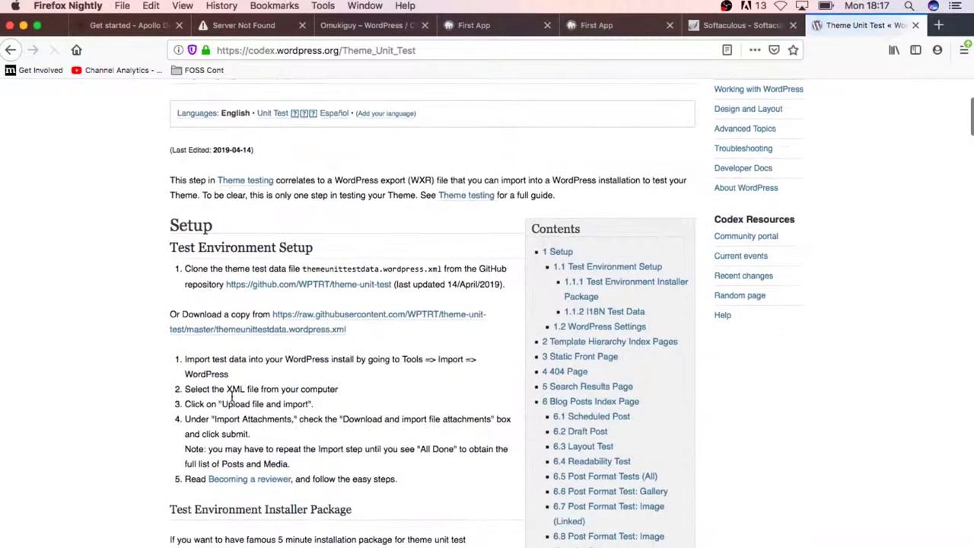
{"action": "scroll", "coordinate": [232, 401], "scroll_direction": "down", "scroll_amount": 1}
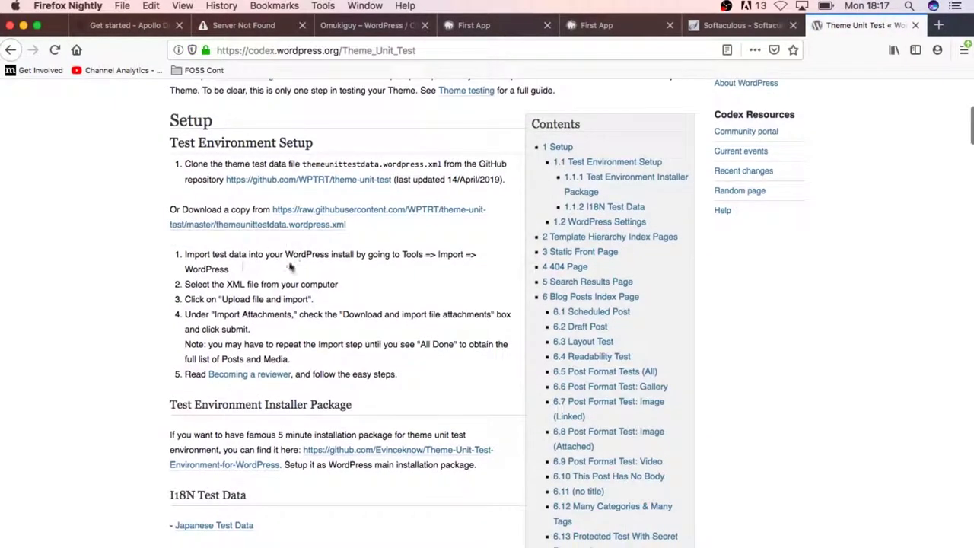
{"action": "left_click", "coordinate": [283, 230]}
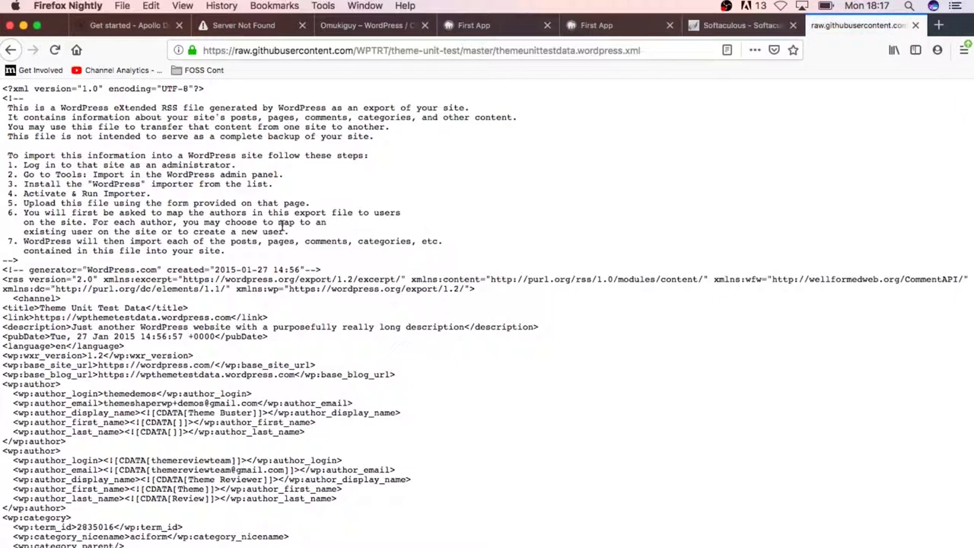
{"action": "right_click", "coordinate": [354, 149]}
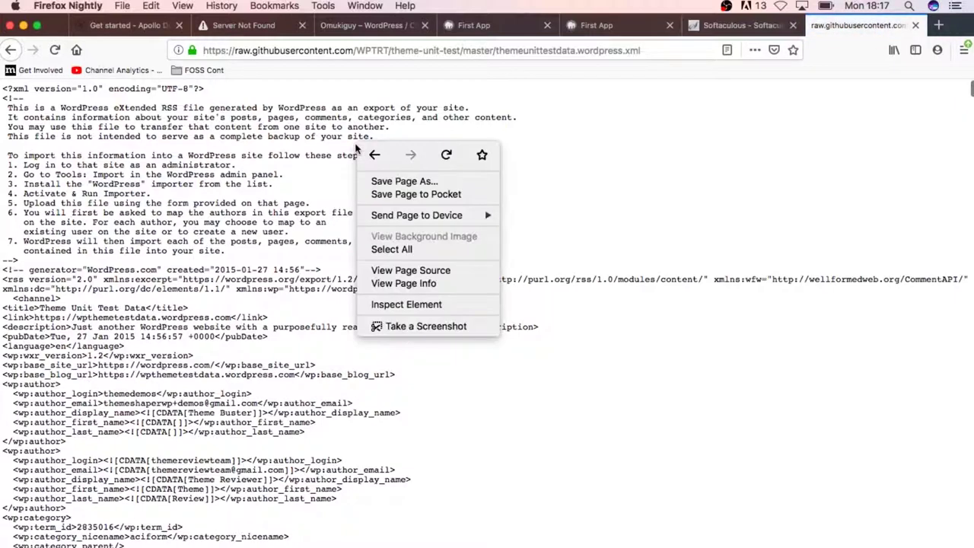
{"action": "left_click", "coordinate": [444, 183]}
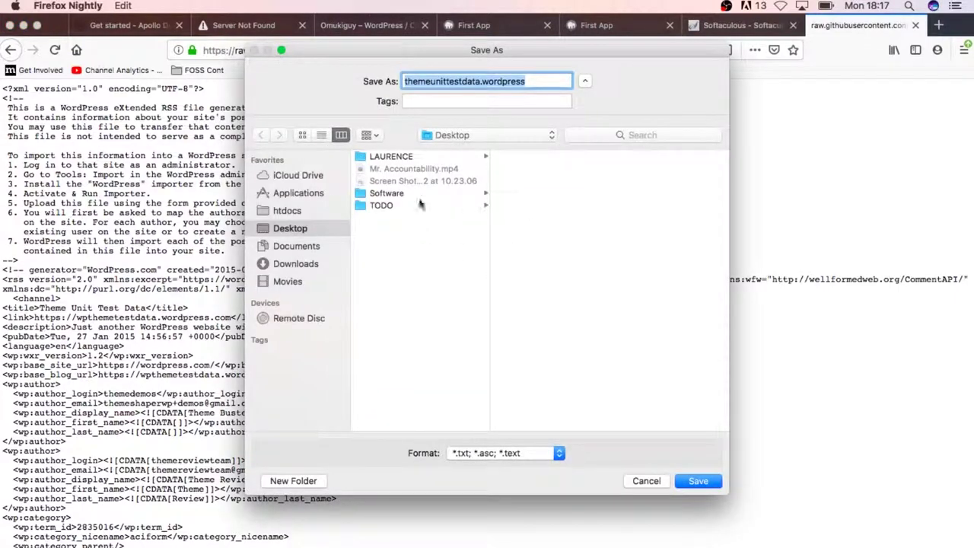
{"action": "left_click", "coordinate": [301, 265]}
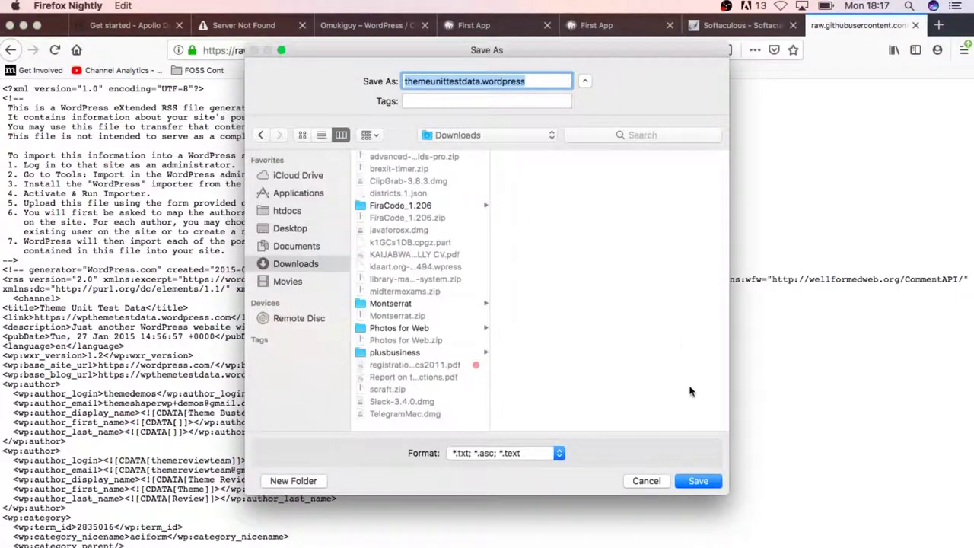
{"action": "left_click", "coordinate": [689, 487]}
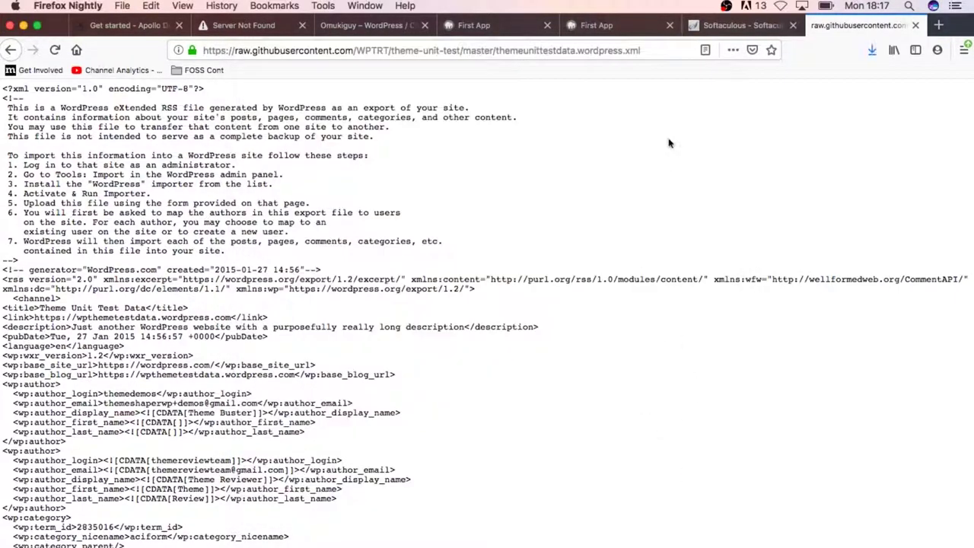
Step: Open the WPGraphQL organization page at github.com/wp-graphql in a new tab
{"action": "left_click", "coordinate": [939, 26]}
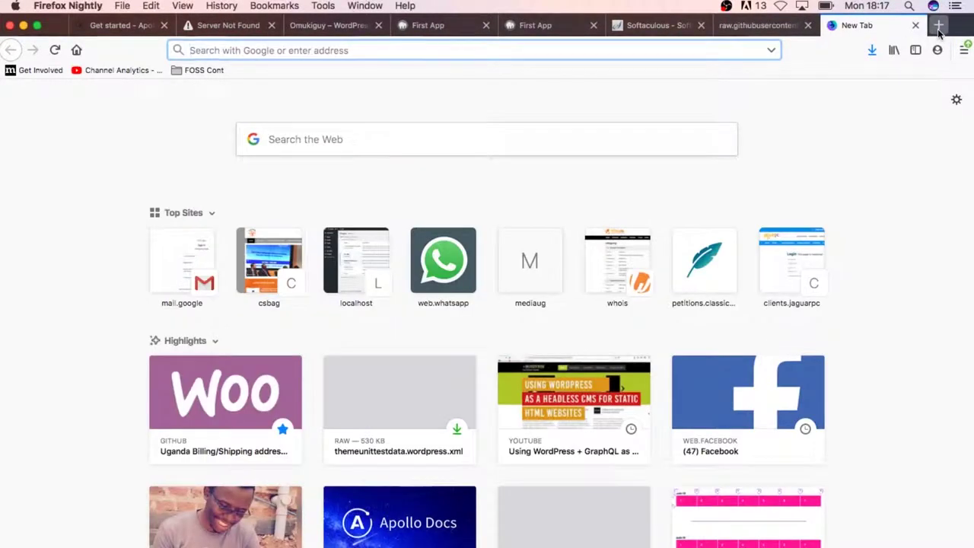
{"action": "type", "text": "github.com/"}
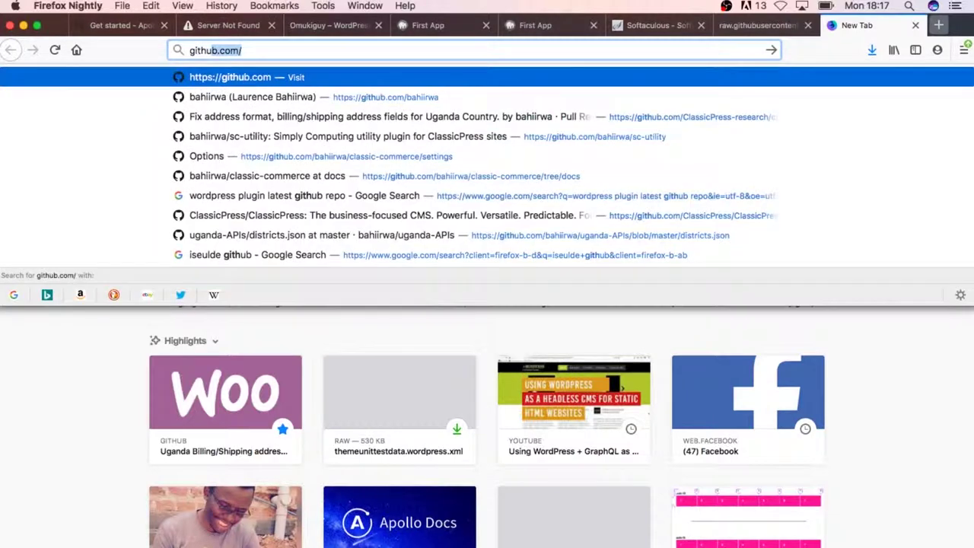
{"action": "key", "text": "Right"}
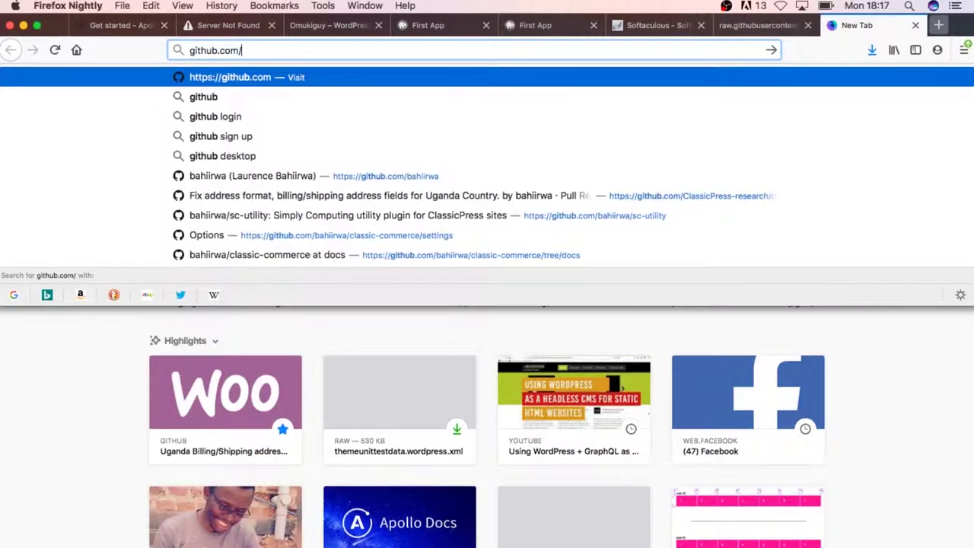
{"action": "type", "text": "wp-gr"}
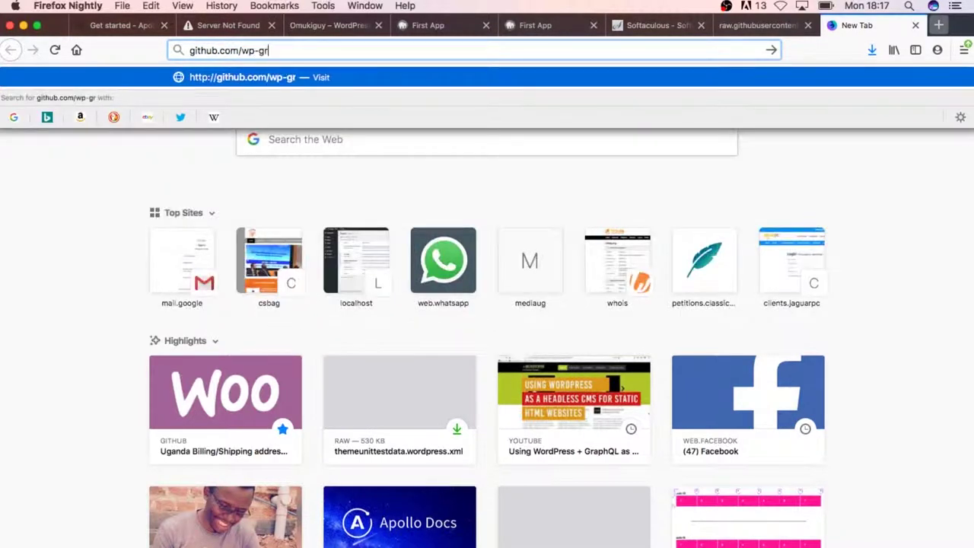
{"action": "type", "text": "aphql"}
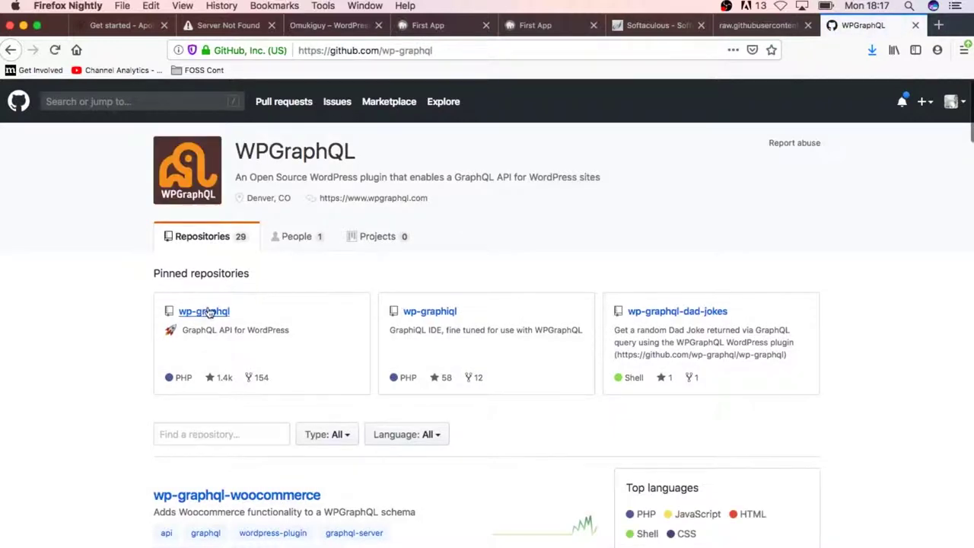
Step: Open the wp-graphql and wp-graphiql repositories in separate tabs and go to the releases of wp-graphql
{"action": "left_click", "coordinate": [210, 312], "text": "super"}
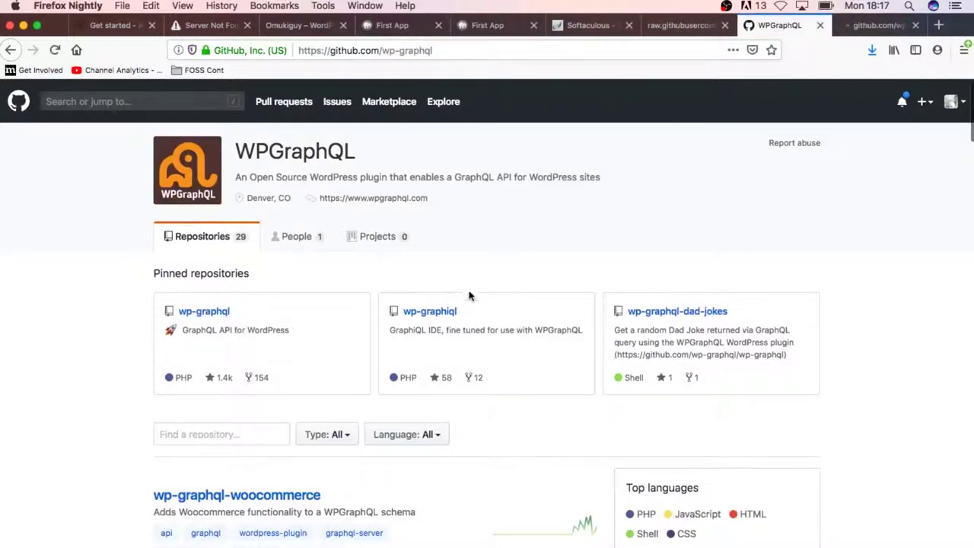
{"action": "left_click", "coordinate": [441, 313], "text": "super"}
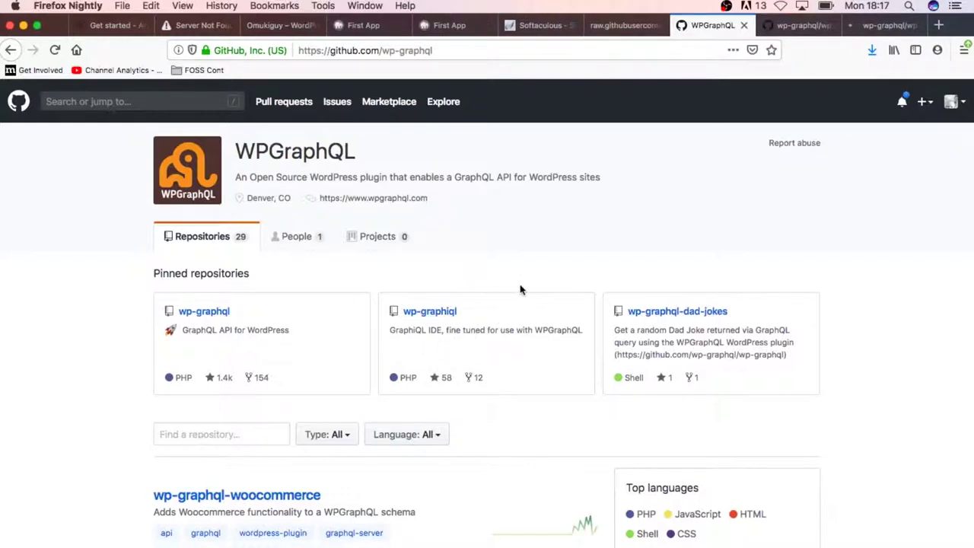
{"action": "left_click", "coordinate": [799, 27]}
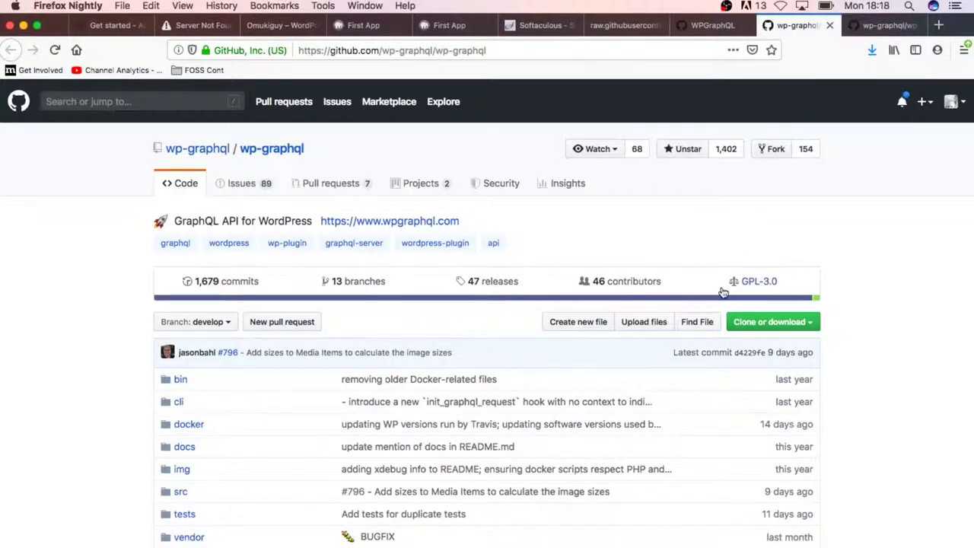
{"action": "left_click", "coordinate": [806, 323]}
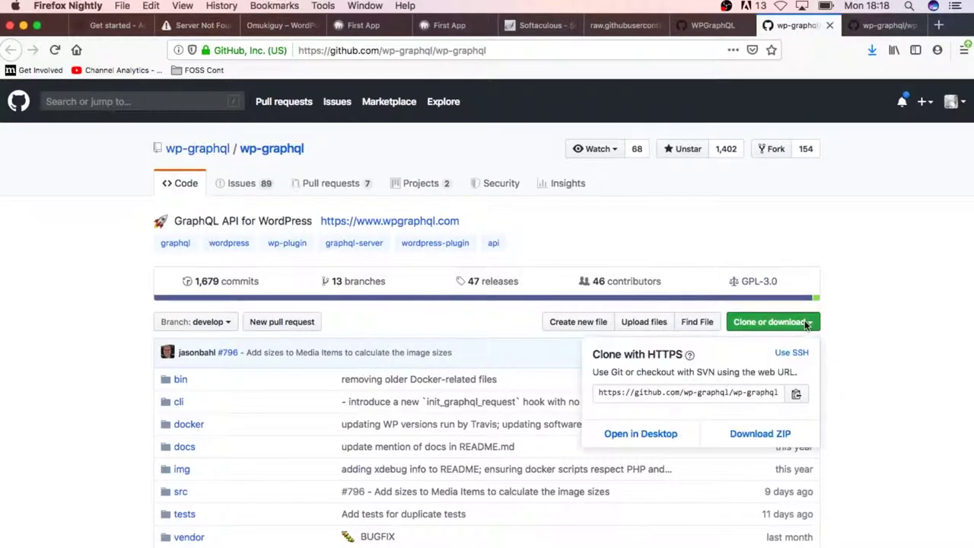
{"action": "left_click", "coordinate": [504, 283]}
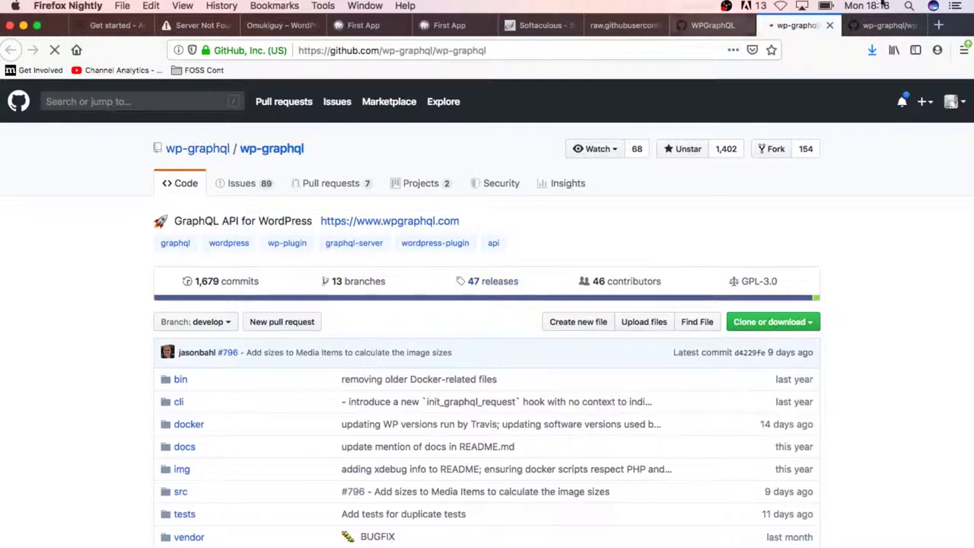
Step: Download the source code zip of the wp-graphiql v0.3.0 release, saving the file, and return to the wp-graphql releases
{"action": "left_click", "coordinate": [912, 28]}
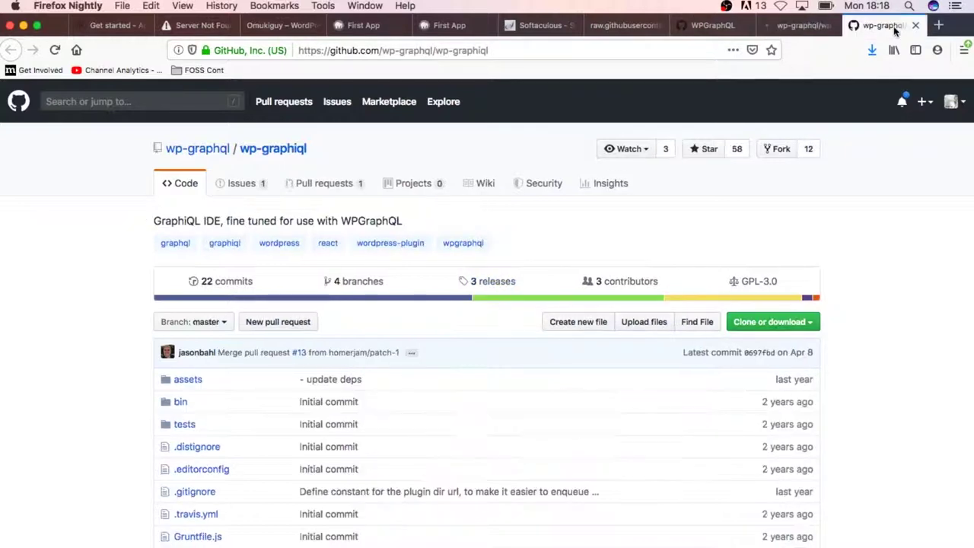
{"action": "left_click", "coordinate": [501, 284]}
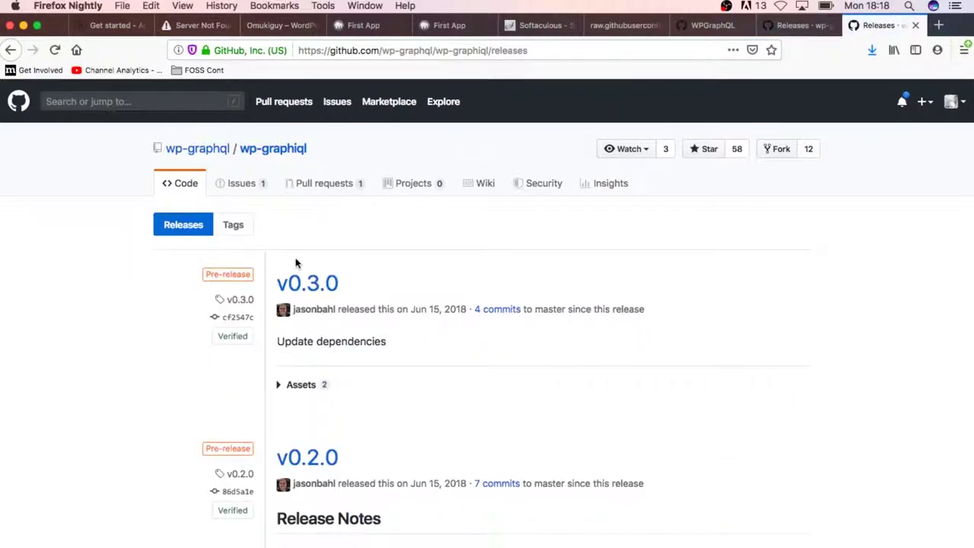
{"action": "left_click", "coordinate": [280, 386]}
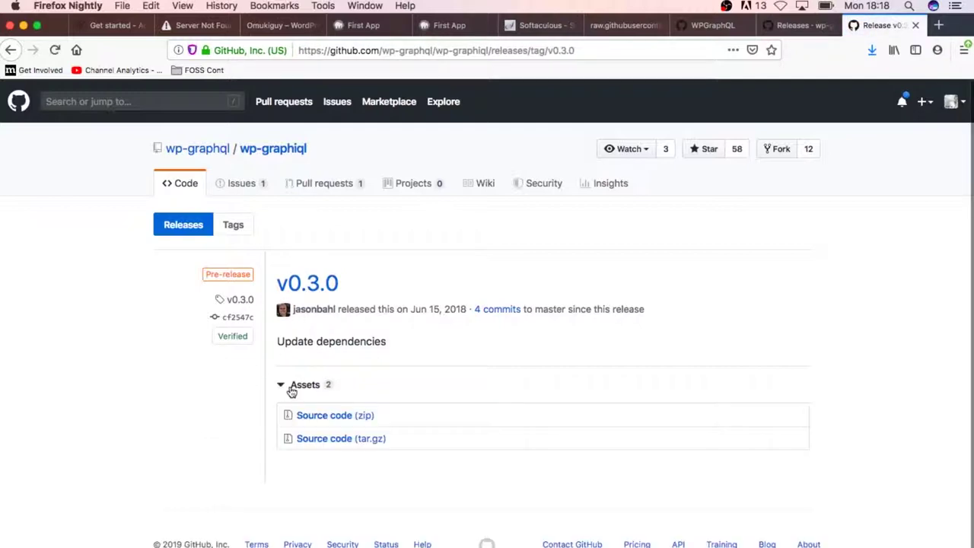
{"action": "left_click", "coordinate": [318, 415]}
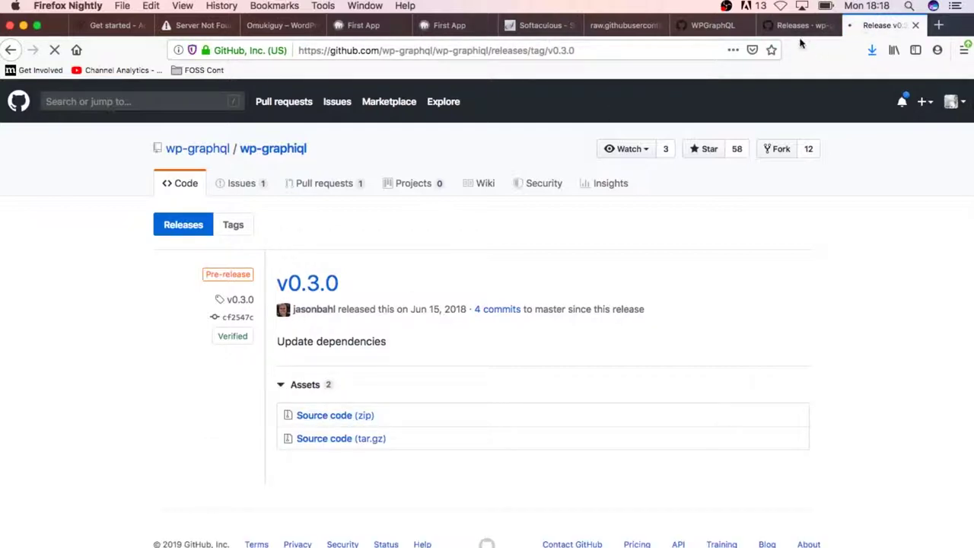
{"action": "left_click", "coordinate": [765, 30]}
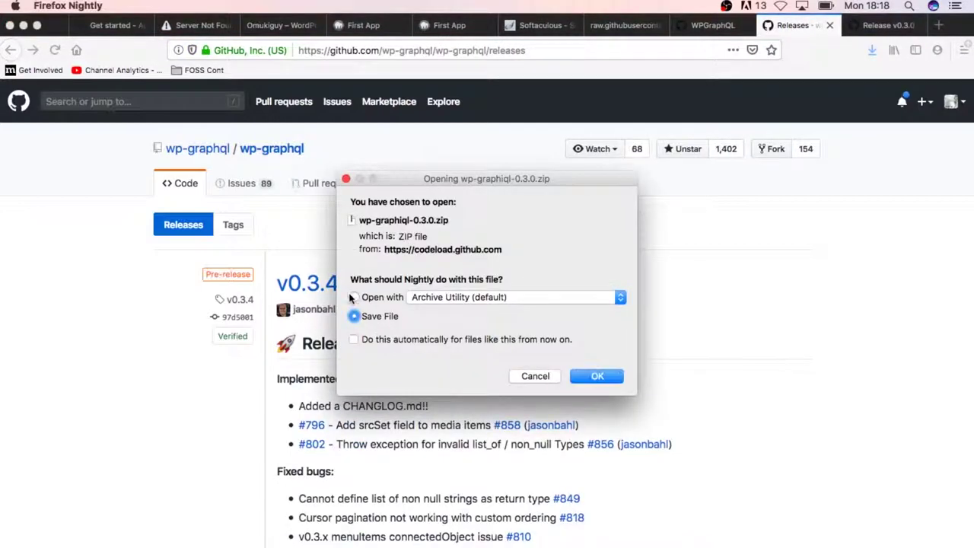
{"action": "left_click", "coordinate": [593, 378]}
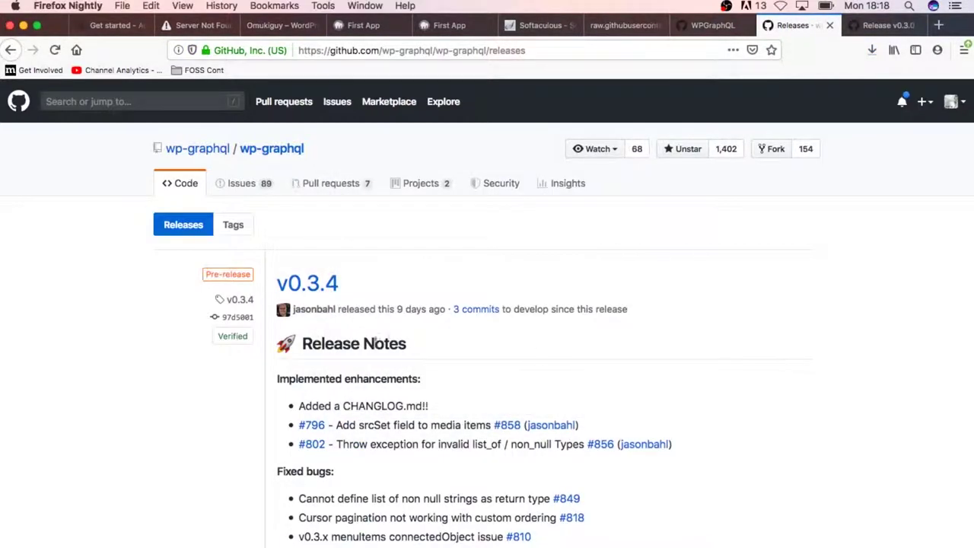
Step: Download the source code zip of the wp-graphql v0.3.4 release from its assets and save the file
{"action": "scroll", "coordinate": [383, 346], "scroll_direction": "down", "scroll_amount": 4}
{"action": "scroll", "coordinate": [383, 346], "scroll_direction": "down", "scroll_amount": 15}
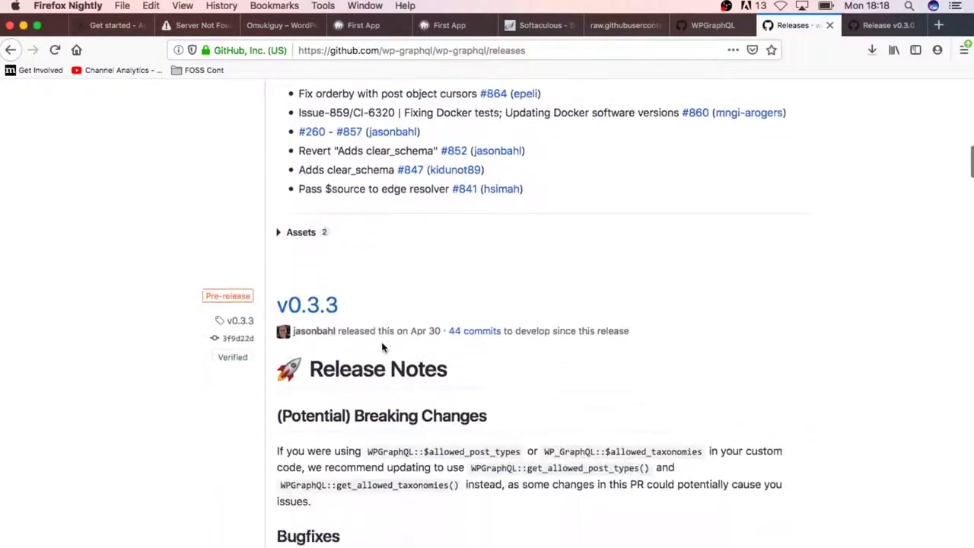
{"action": "left_click", "coordinate": [279, 228]}
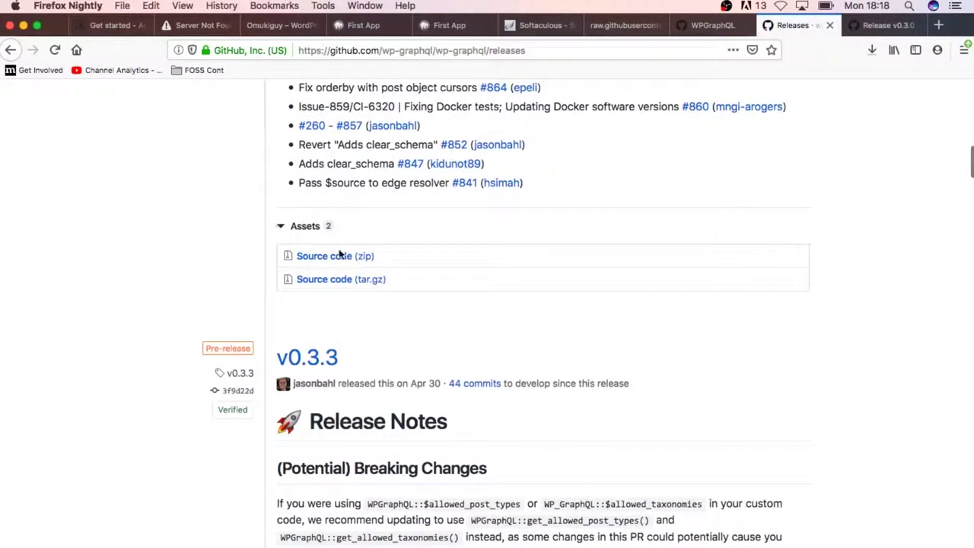
{"action": "left_click", "coordinate": [320, 258]}
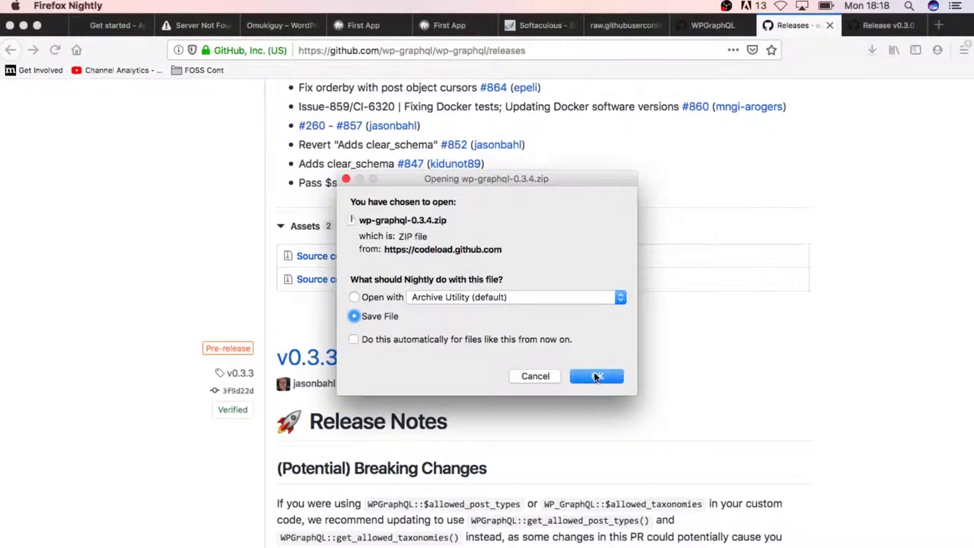
{"action": "left_click", "coordinate": [598, 376]}
Step: Return to the Softaculous installation page and open the new site's WordPress admin dashboard in a separate tab
{"action": "left_click", "coordinate": [713, 25]}
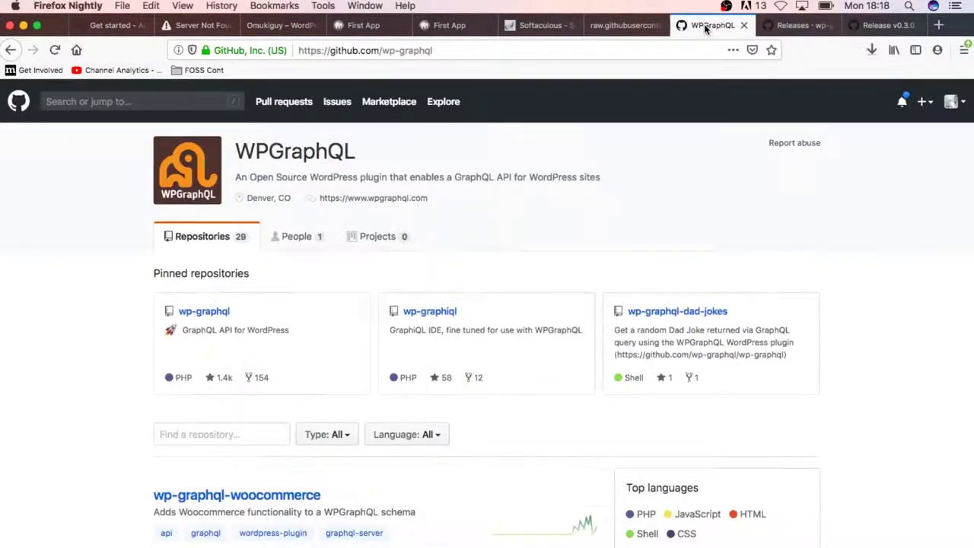
{"action": "left_click", "coordinate": [638, 26]}
{"action": "left_click", "coordinate": [552, 27]}
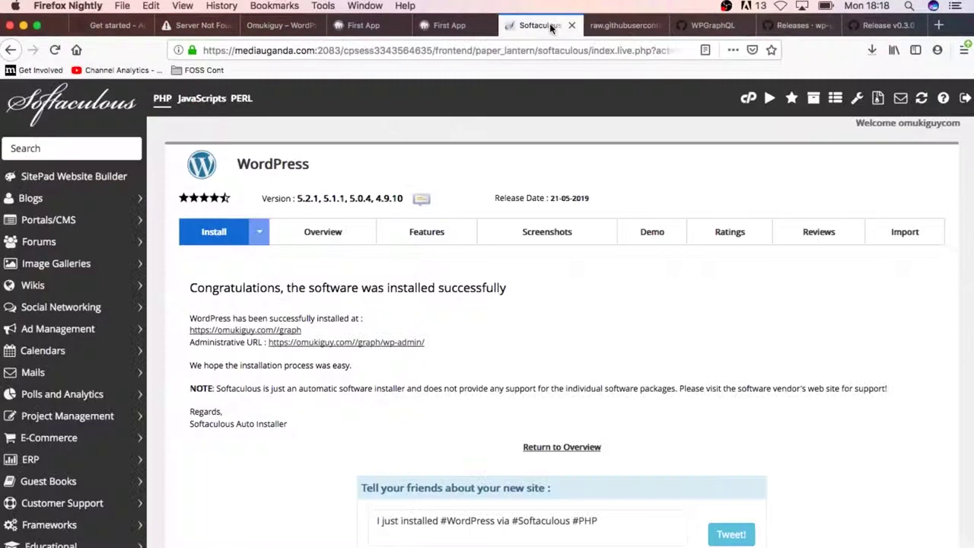
{"action": "scroll", "coordinate": [593, 406], "scroll_direction": "down", "scroll_amount": 3}
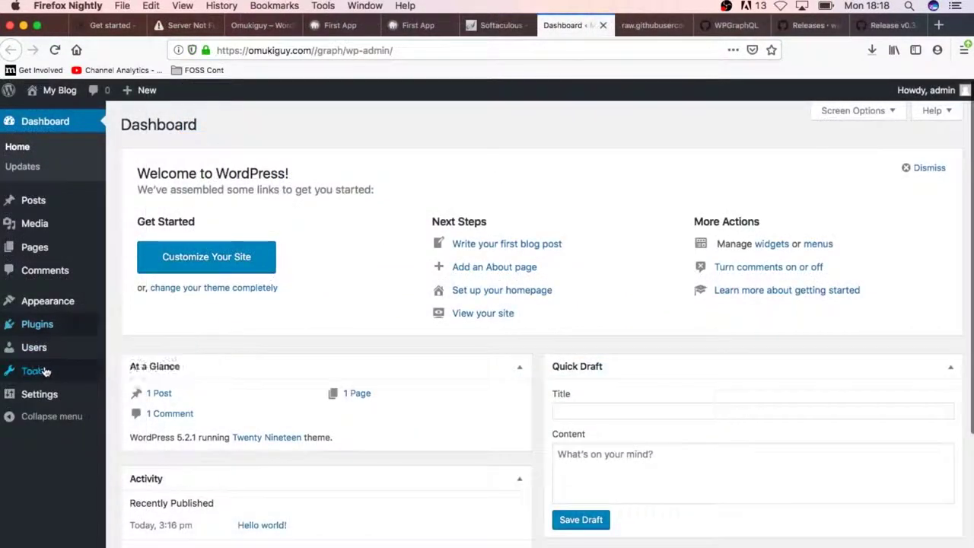
Step: Install the WordPress importer from the site's list of import tools
{"action": "mouse_move", "coordinate": [44, 371]}
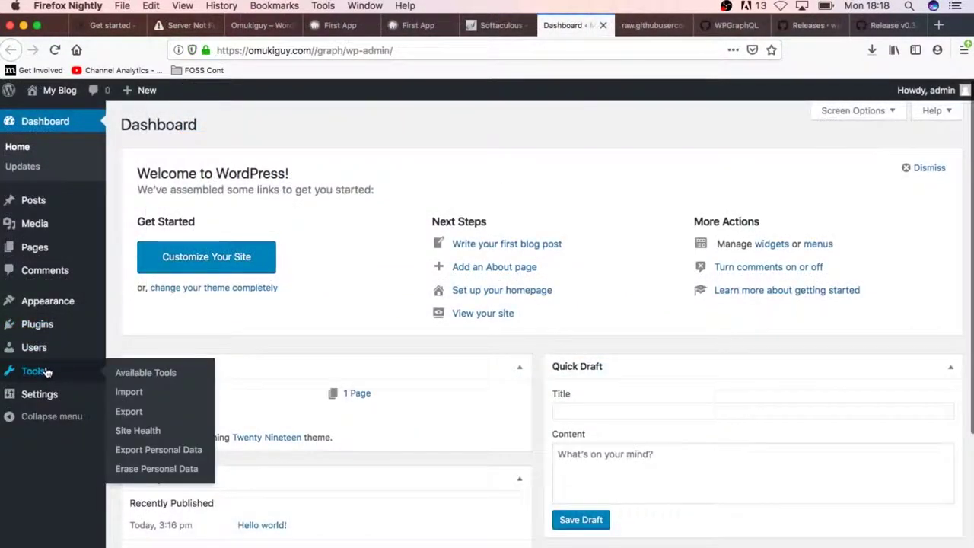
{"action": "left_click", "coordinate": [128, 393]}
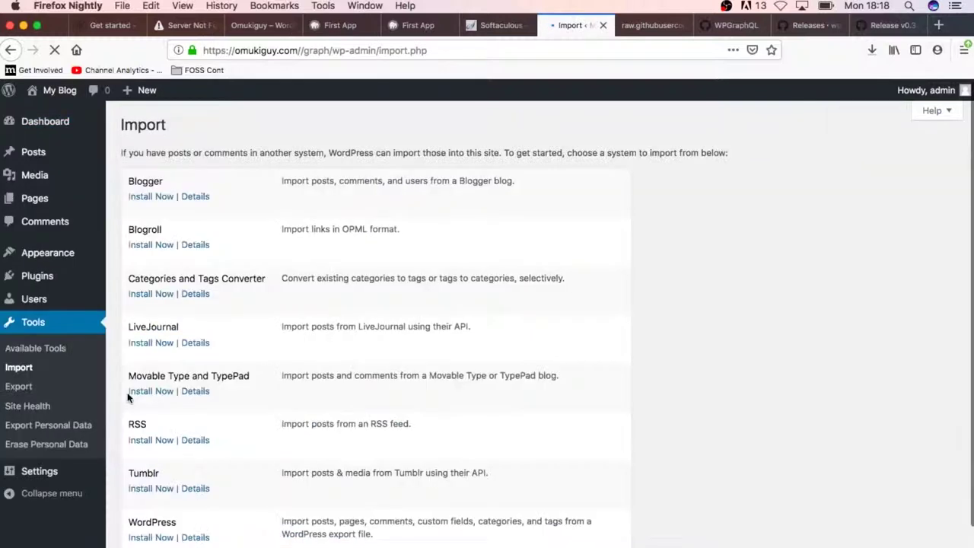
{"action": "left_click", "coordinate": [147, 538]}
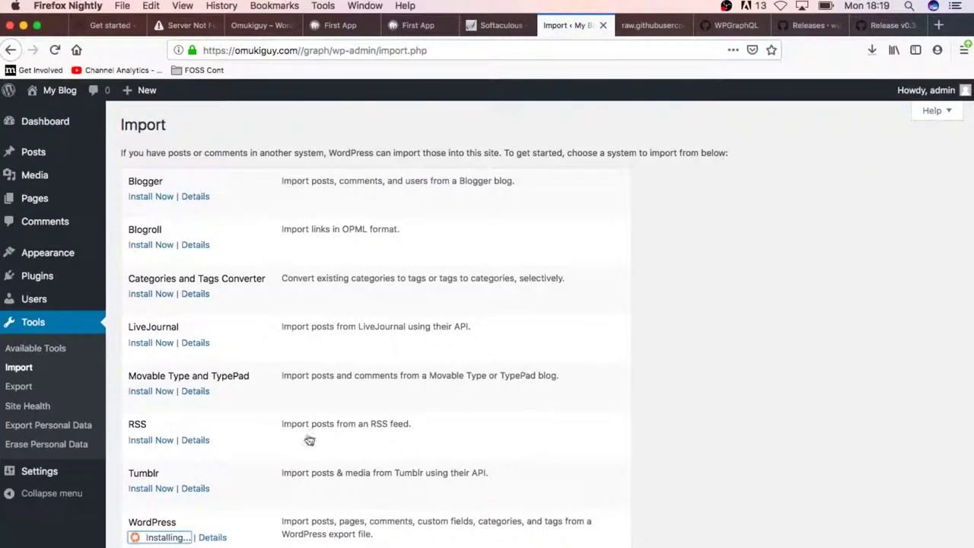
{"action": "scroll", "coordinate": [309, 453], "scroll_direction": "down", "scroll_amount": 2}
{"action": "scroll", "coordinate": [309, 454], "scroll_direction": "down", "scroll_amount": 1}
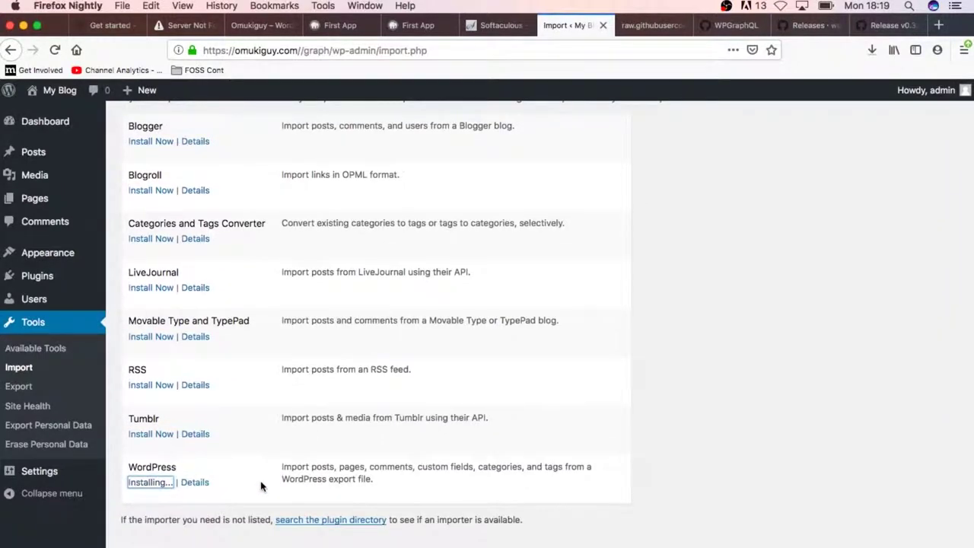
Step: Open the wpgraphql.com website from the WPGraphQL organization page and look through its introduction and example GraphiQL query
{"action": "left_click", "coordinate": [737, 29]}
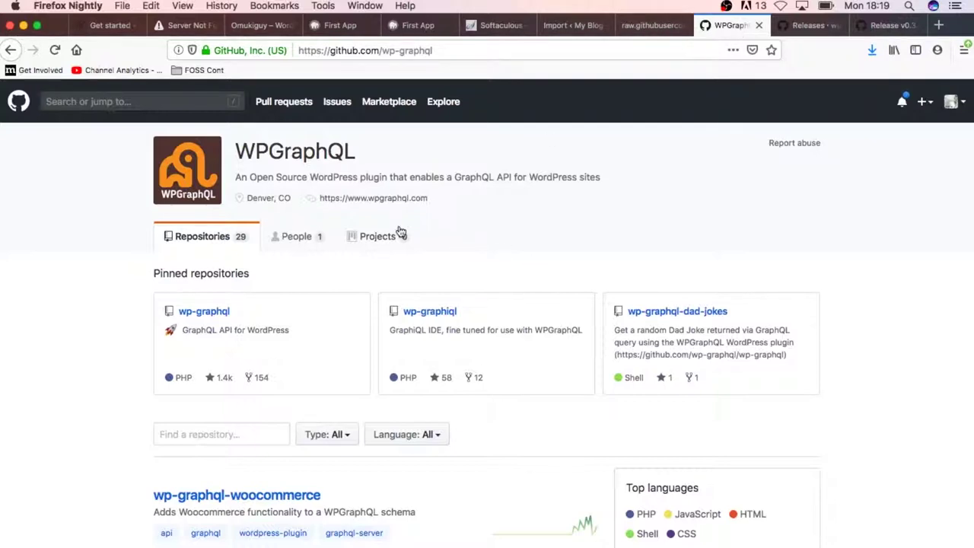
{"action": "scroll", "coordinate": [230, 366], "scroll_direction": "down", "scroll_amount": 3}
{"action": "scroll", "coordinate": [230, 363], "scroll_direction": "up", "scroll_amount": 3}
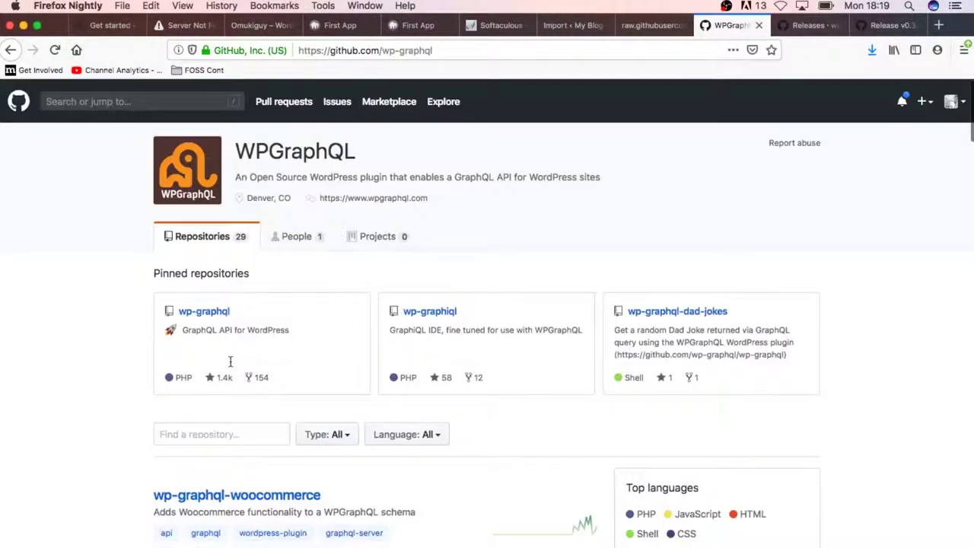
{"action": "left_click", "coordinate": [384, 198]}
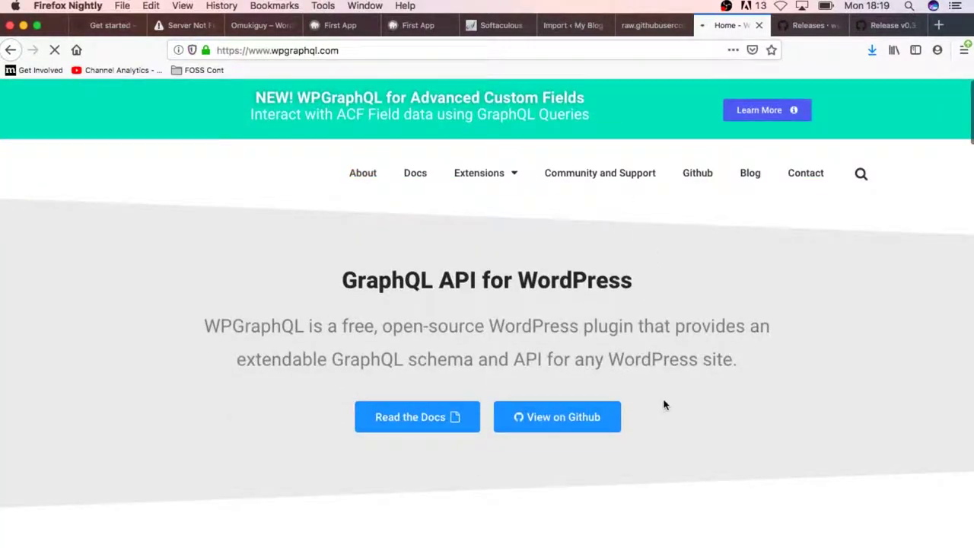
{"action": "scroll", "coordinate": [664, 399], "scroll_direction": "down", "scroll_amount": 4}
{"action": "scroll", "coordinate": [664, 399], "scroll_direction": "down", "scroll_amount": 10}
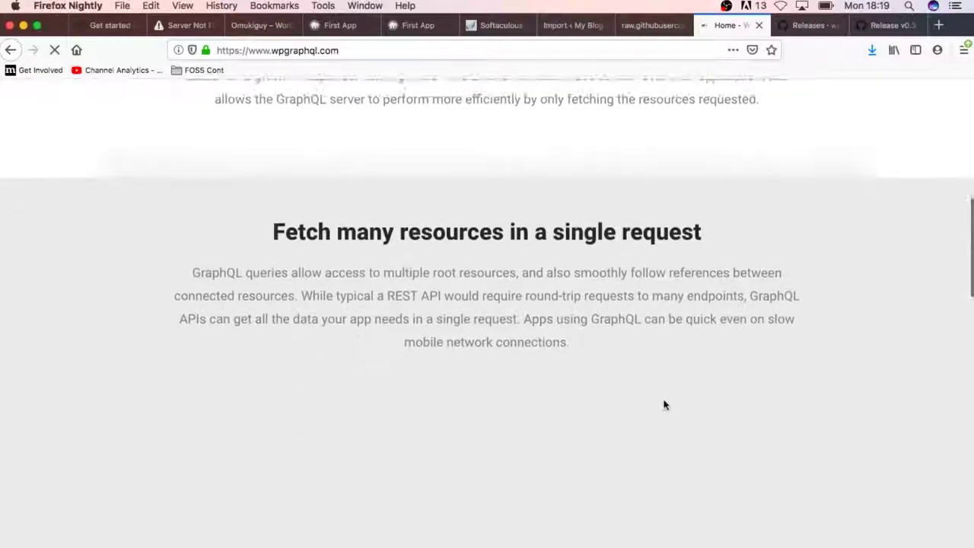
{"action": "scroll", "coordinate": [664, 405], "scroll_direction": "up", "scroll_amount": 4}
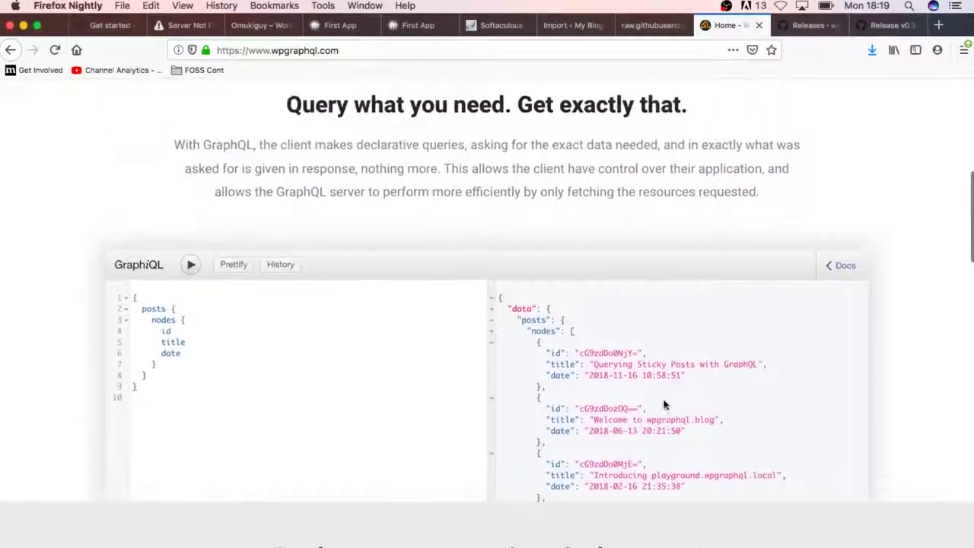
{"action": "scroll", "coordinate": [663, 406], "scroll_direction": "up", "scroll_amount": 6}
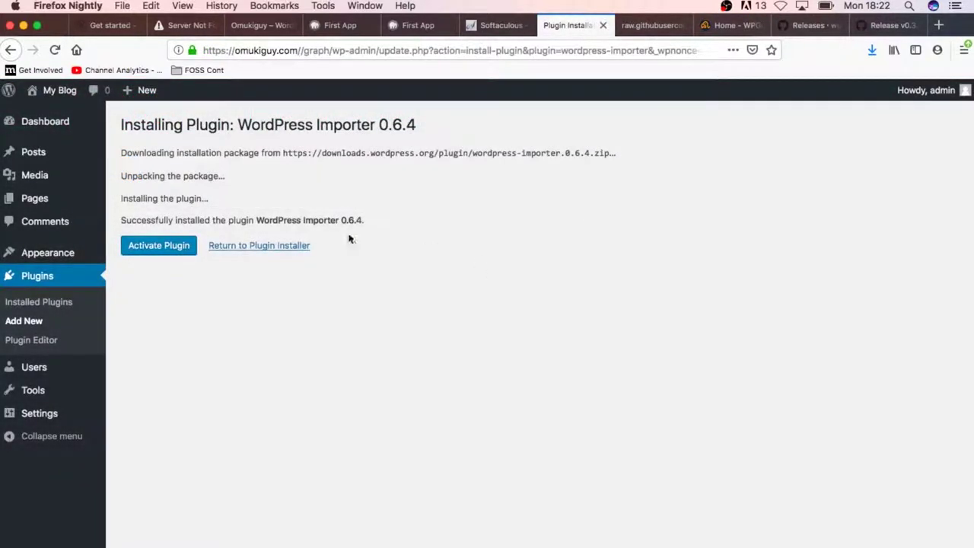
Step: Activate the WordPress Importer plugin and run the WordPress importer
{"action": "left_click", "coordinate": [171, 247]}
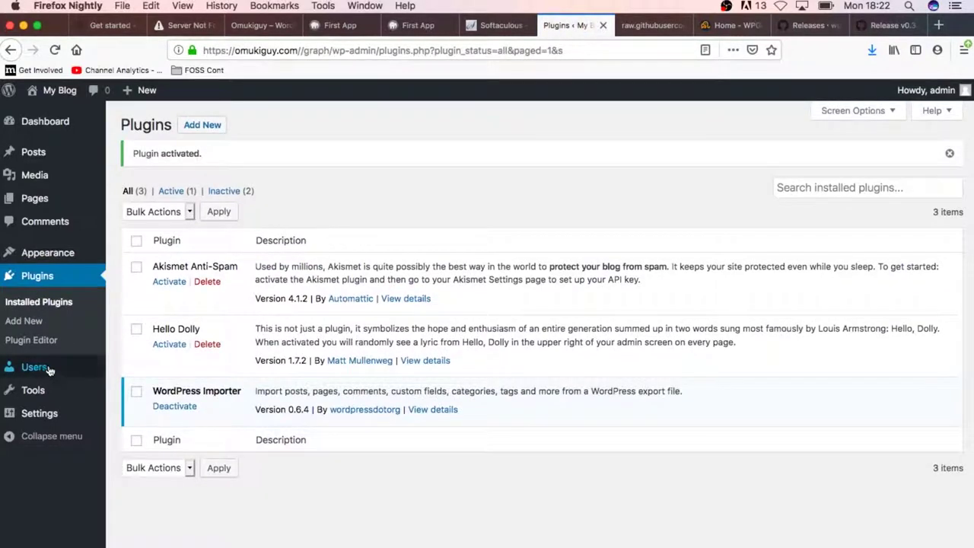
{"action": "mouse_move", "coordinate": [34, 389]}
{"action": "left_click", "coordinate": [151, 420]}
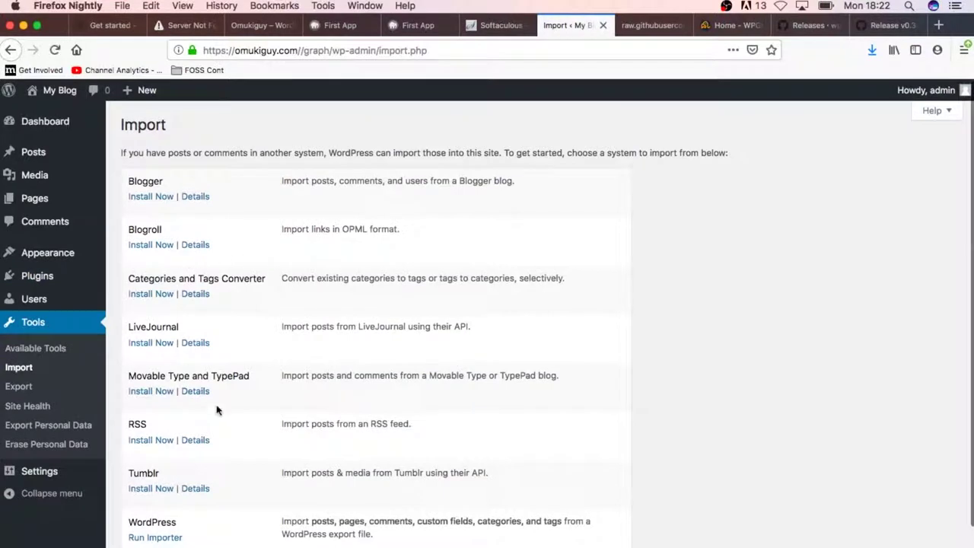
{"action": "scroll", "coordinate": [220, 411], "scroll_direction": "down", "scroll_amount": 2}
{"action": "left_click", "coordinate": [154, 483]}
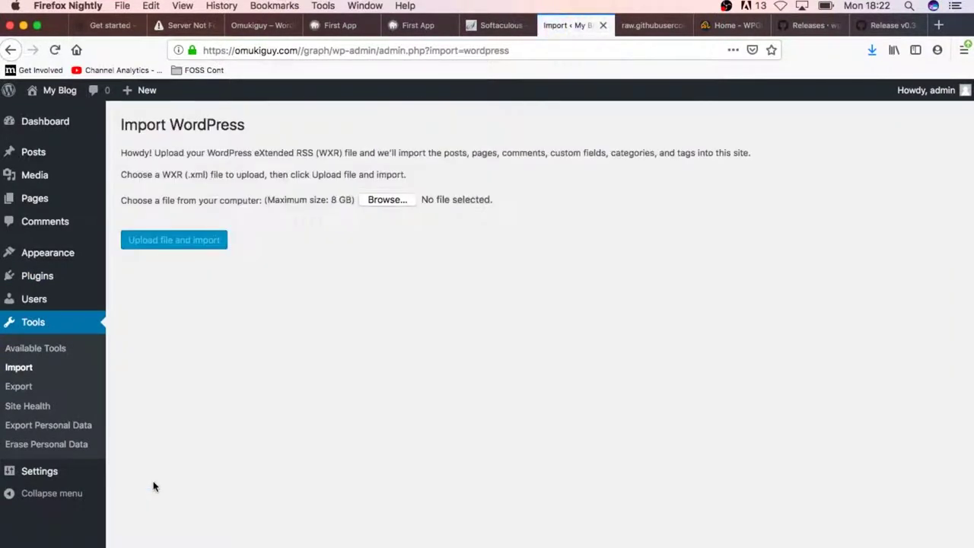
Step: Choose themeunittestdata.wordpress.xml from the Downloads folder, sorted by date modified, and upload it for import
{"action": "left_click", "coordinate": [380, 199]}
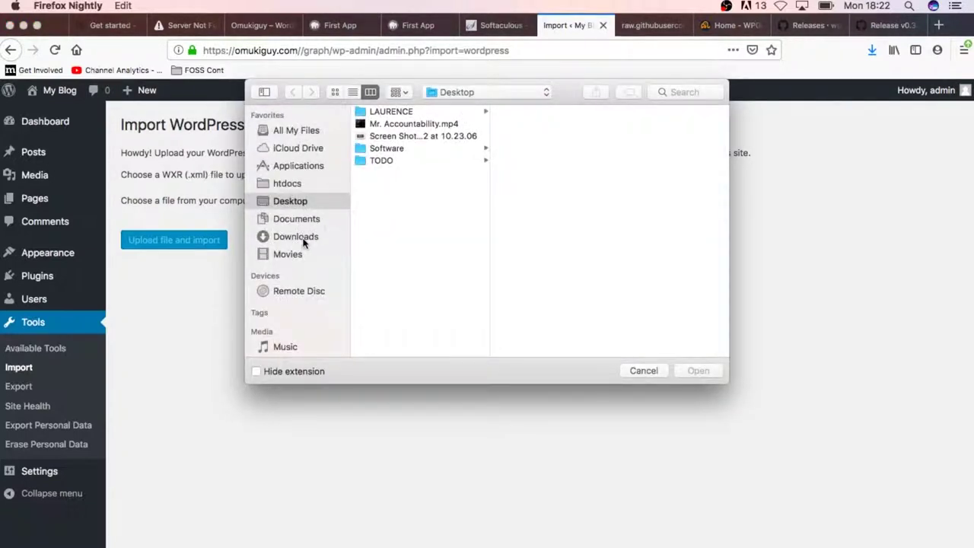
{"action": "left_click", "coordinate": [303, 241]}
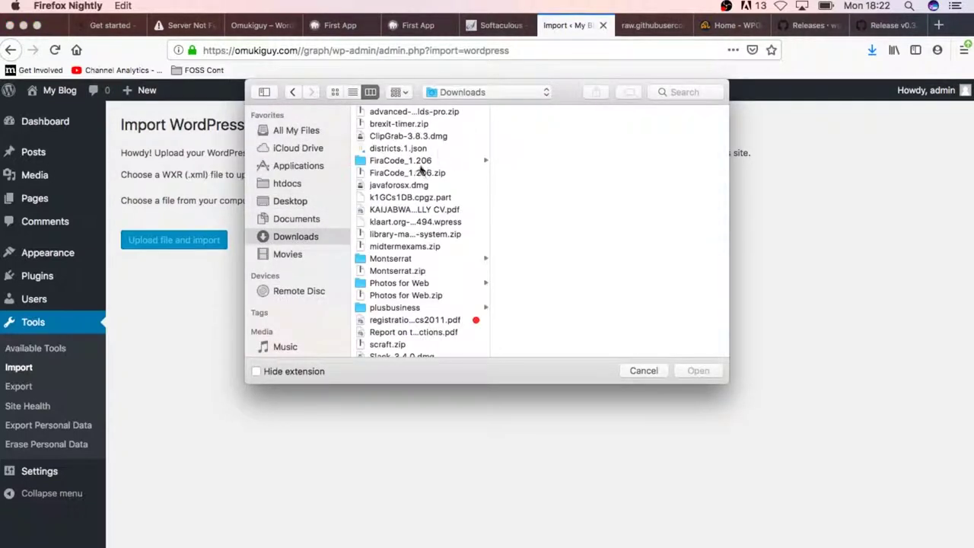
{"action": "left_click", "coordinate": [334, 93]}
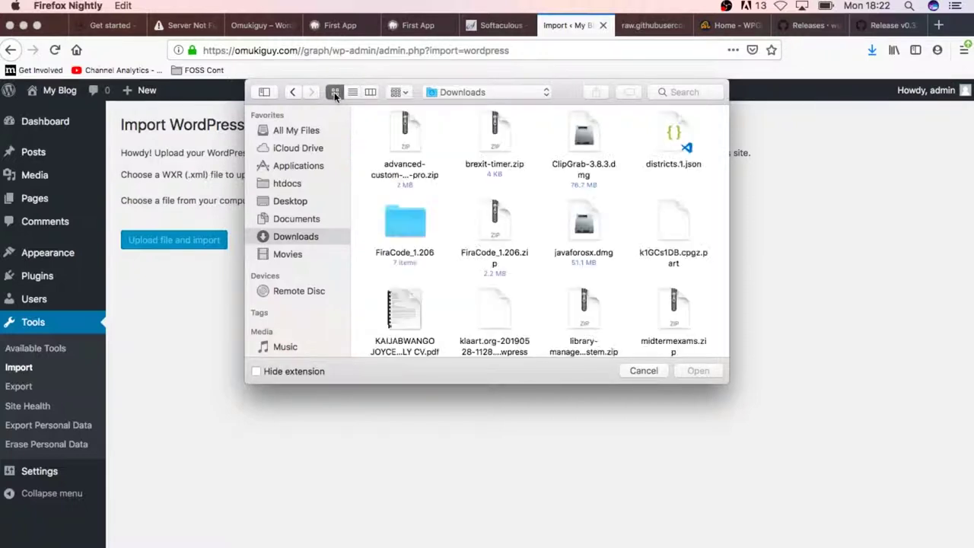
{"action": "left_click", "coordinate": [353, 92]}
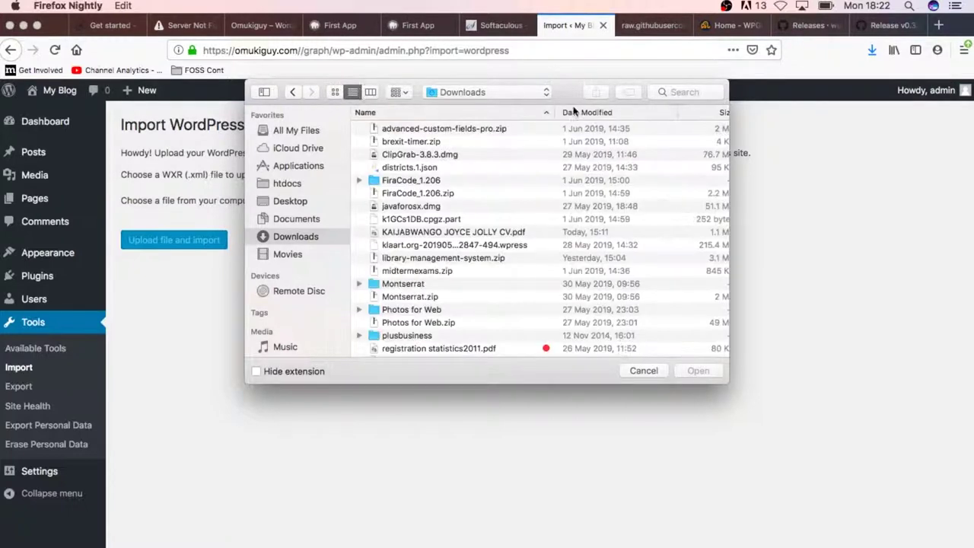
{"action": "left_click", "coordinate": [626, 114]}
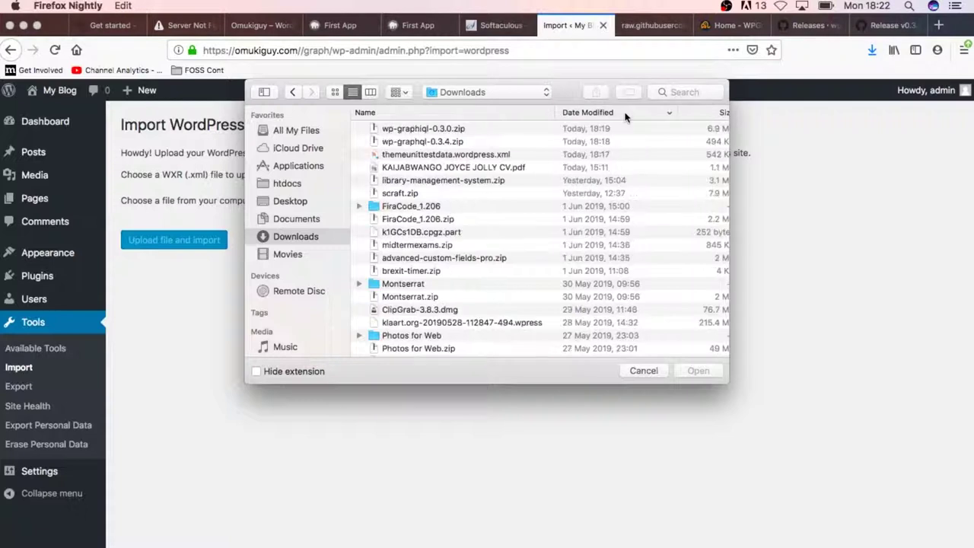
{"action": "double_click", "coordinate": [429, 153]}
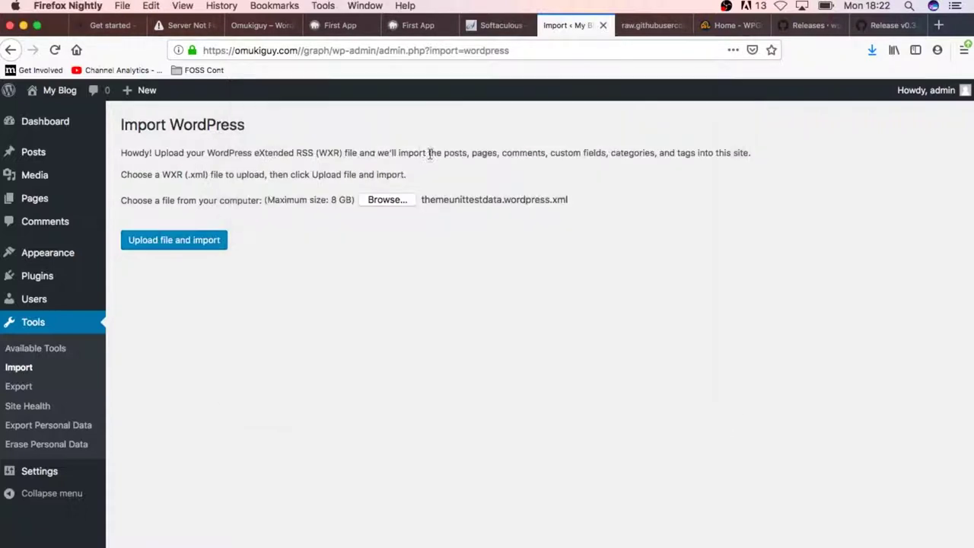
{"action": "left_click", "coordinate": [198, 242]}
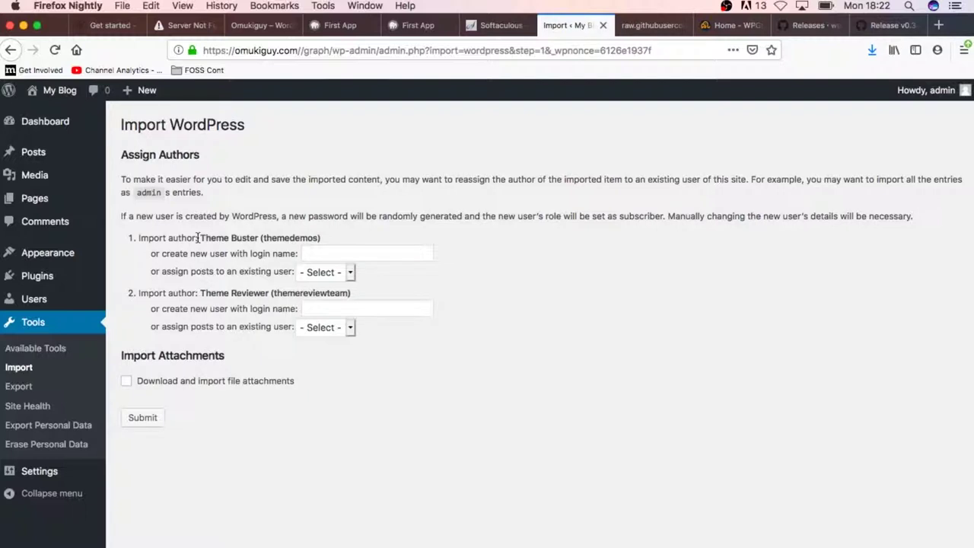
Step: Assign both import authors' posts to the existing user admin, include file attachments, and submit the import
{"action": "left_click", "coordinate": [353, 272]}
{"action": "left_click", "coordinate": [322, 285]}
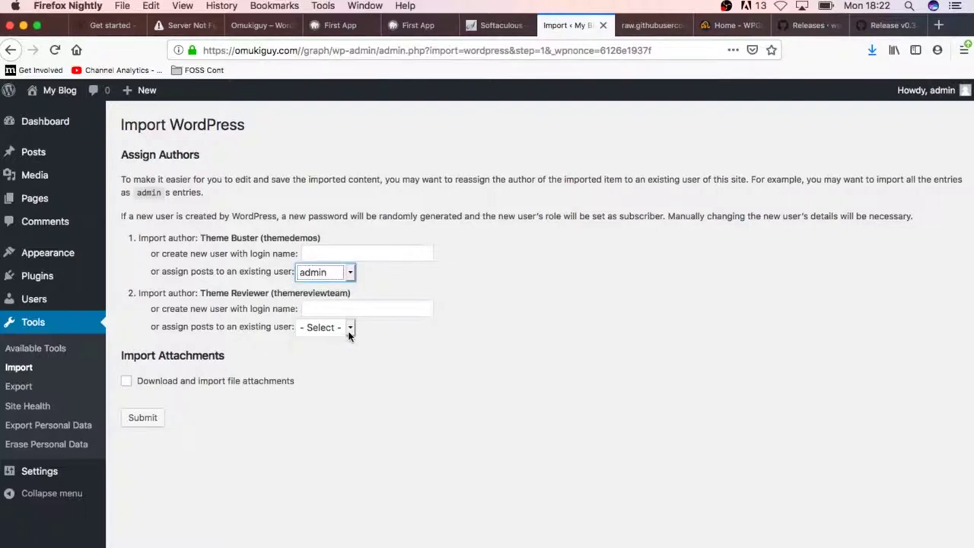
{"action": "left_click", "coordinate": [350, 329]}
{"action": "left_click", "coordinate": [327, 340]}
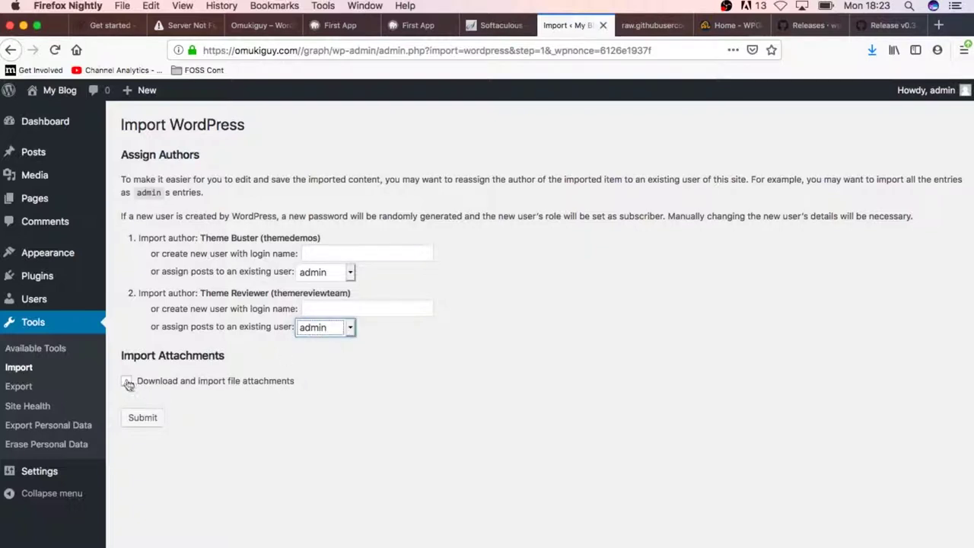
{"action": "left_click", "coordinate": [127, 382]}
{"action": "left_click", "coordinate": [152, 421]}
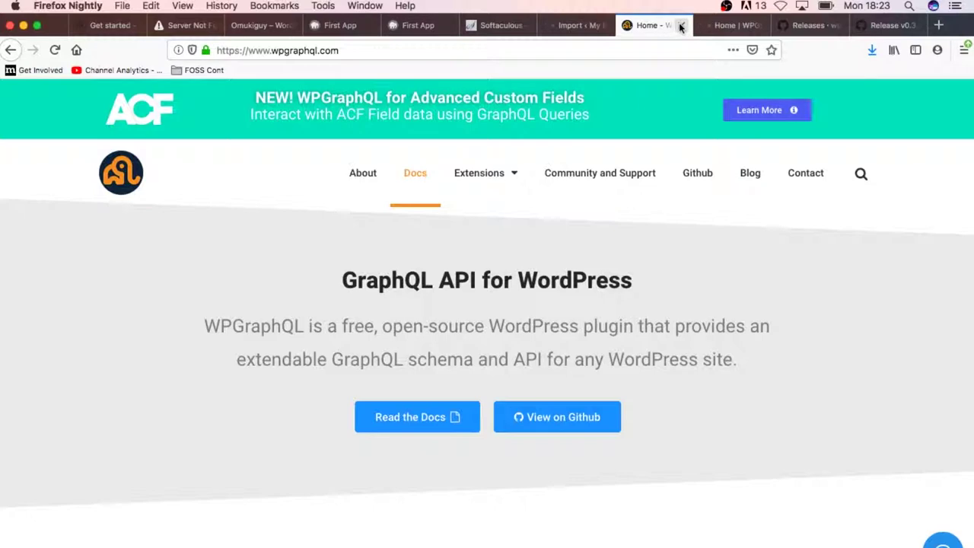
Step: Close the WPGraphQL home page tab and both GitHub release tabs, keeping the WPGraphQL docs open
{"action": "left_click", "coordinate": [682, 26]}
{"action": "left_click", "coordinate": [821, 25]}
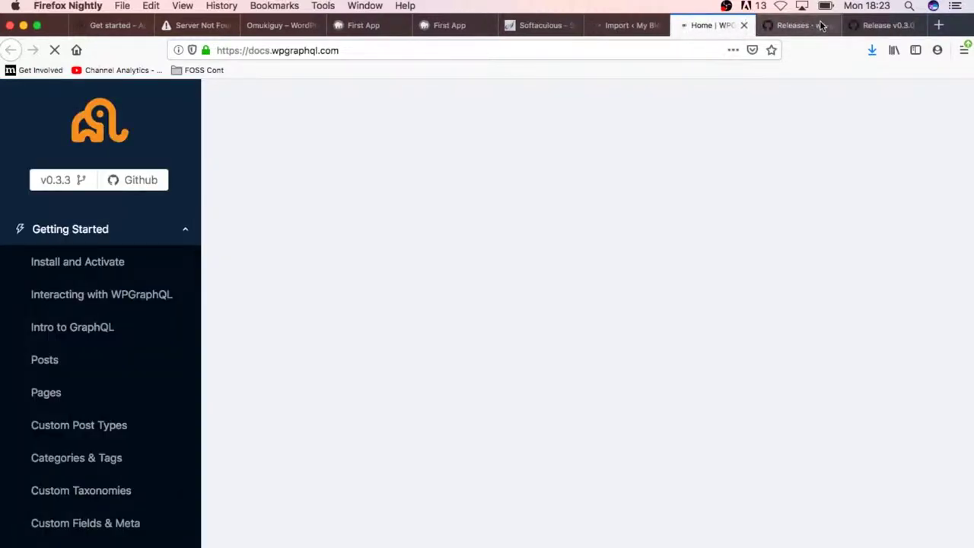
{"action": "left_click", "coordinate": [830, 26]}
{"action": "left_click", "coordinate": [829, 26]}
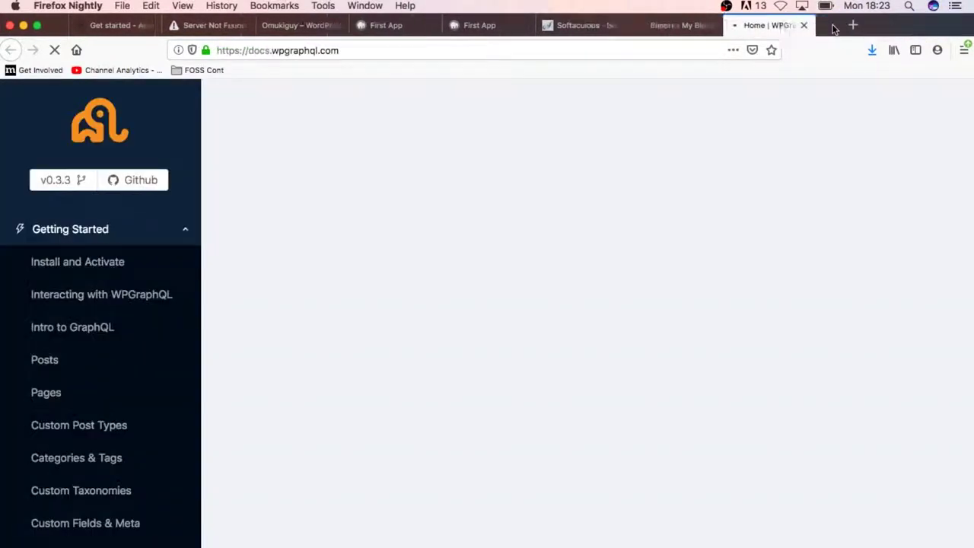
Step: Open the blog's front page in a new tab from the WordPress import page to check the imported content
{"action": "left_click", "coordinate": [684, 28]}
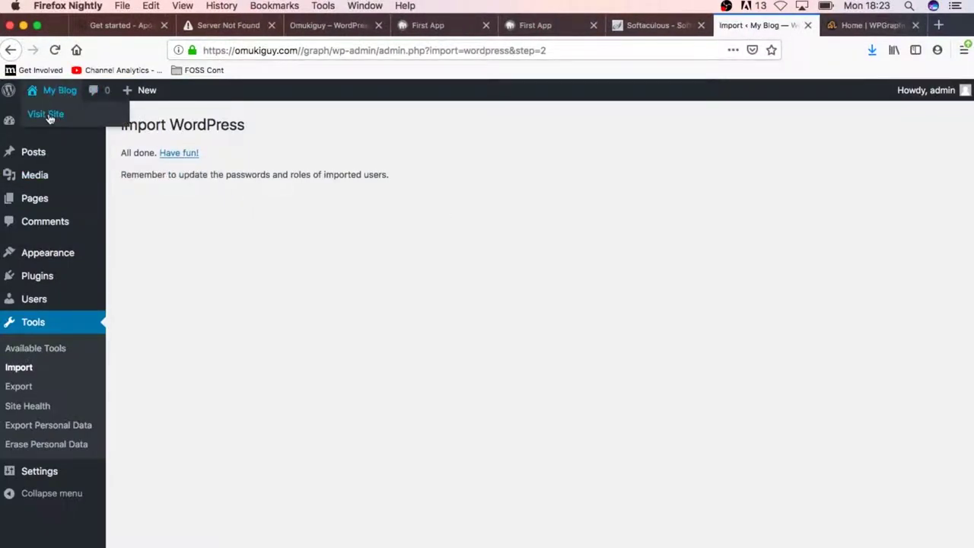
{"action": "right_click", "coordinate": [47, 119]}
{"action": "left_click", "coordinate": [60, 118]}
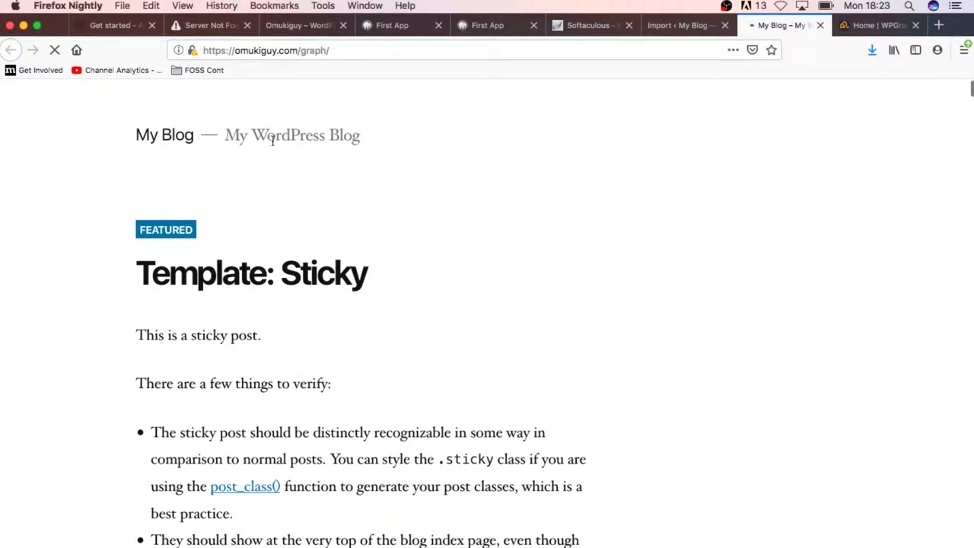
Step: From the WordPress admin, upload wp-graphql-0.3.4.zip from the Downloads folder as a new plugin and install it
{"action": "left_click", "coordinate": [680, 26]}
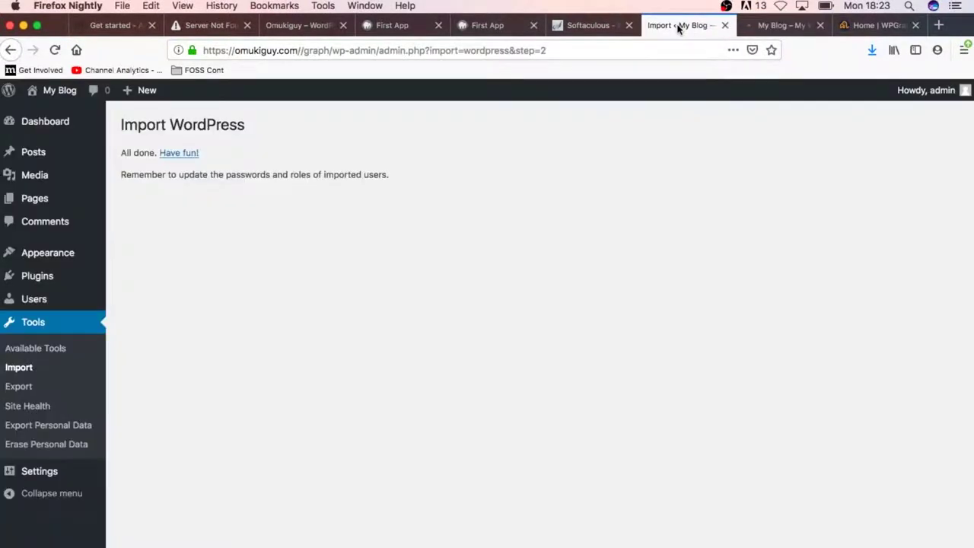
{"action": "mouse_move", "coordinate": [65, 276]}
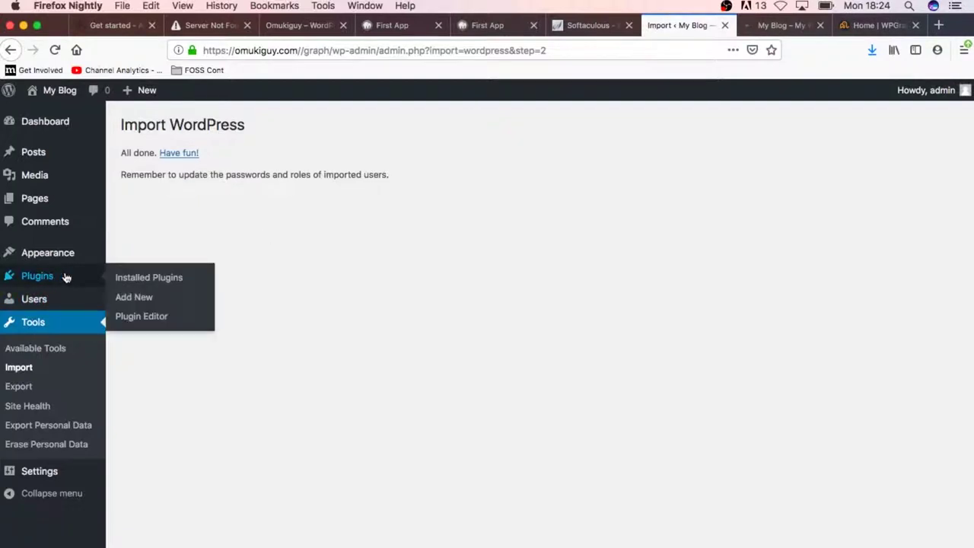
{"action": "left_click", "coordinate": [134, 298]}
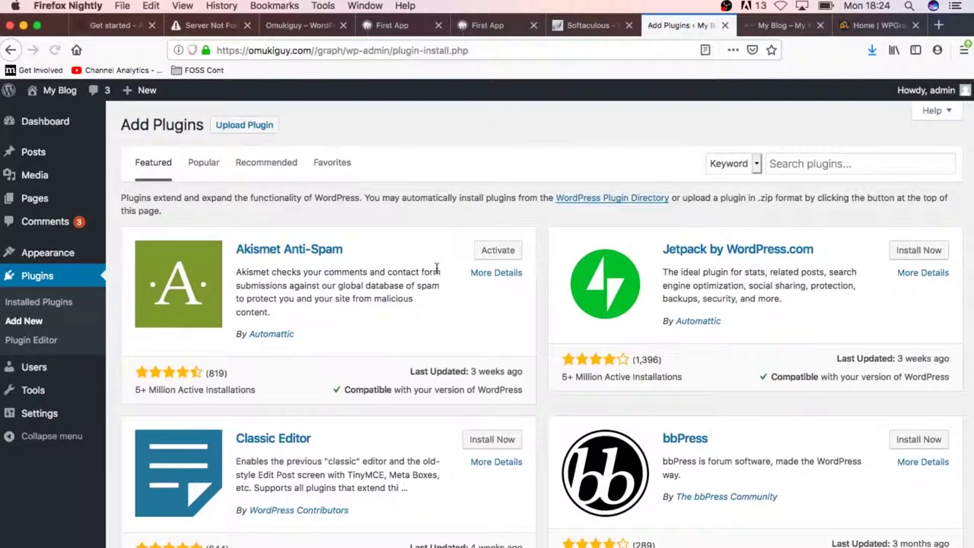
{"action": "left_click", "coordinate": [244, 124]}
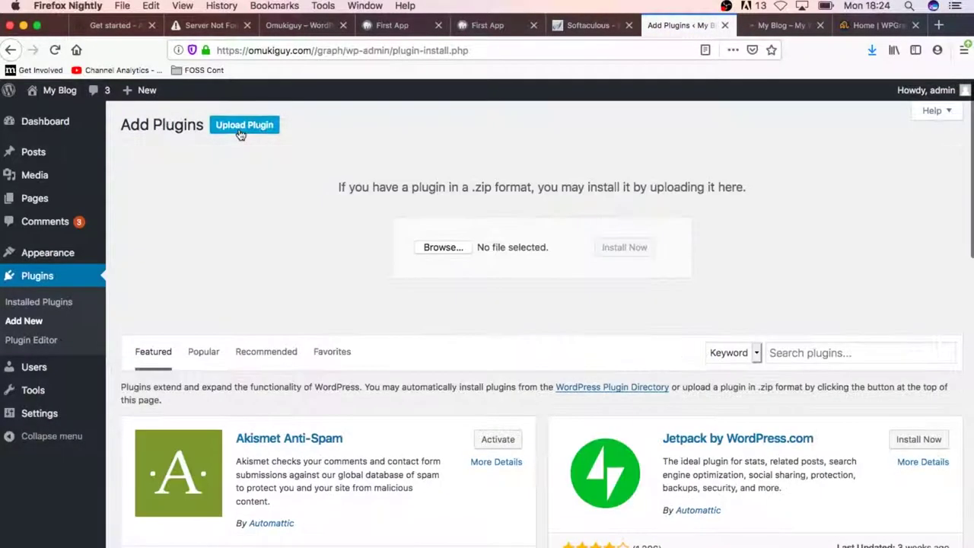
{"action": "left_click", "coordinate": [444, 248]}
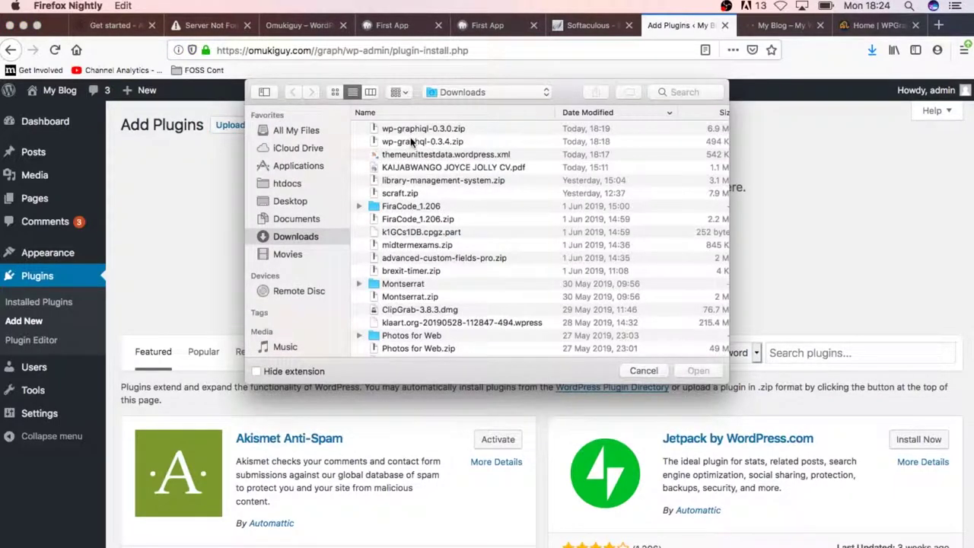
{"action": "left_click", "coordinate": [411, 142]}
{"action": "left_click", "coordinate": [698, 370]}
{"action": "left_click", "coordinate": [625, 248]}
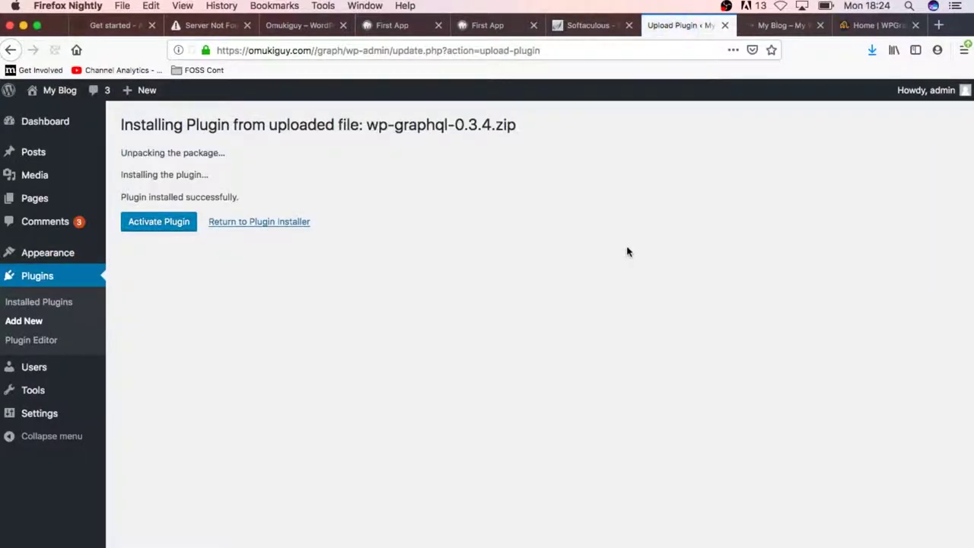
Step: Return to the plugin installer, then upload and install wp-graphiql-0.3.0.zip from the Downloads folder
{"action": "left_click", "coordinate": [278, 225]}
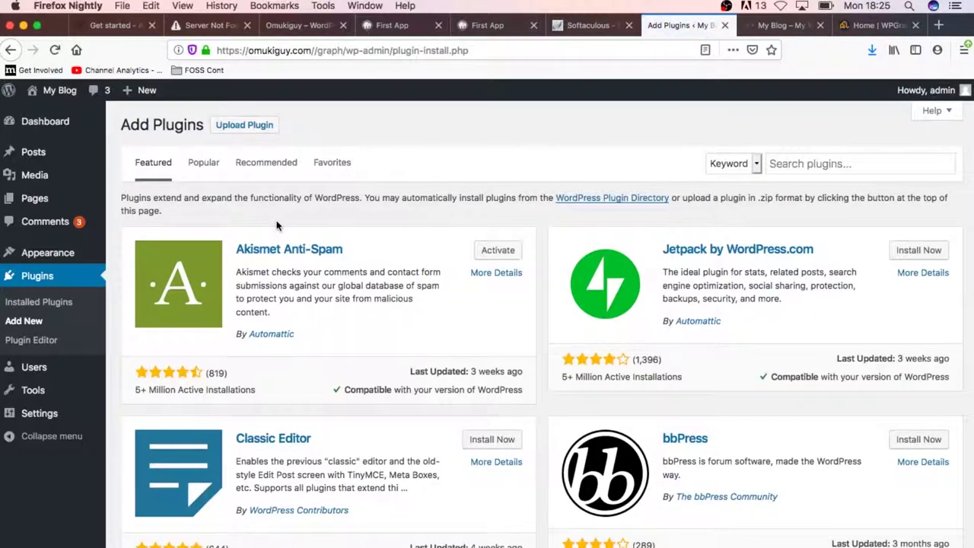
{"action": "left_click", "coordinate": [257, 125]}
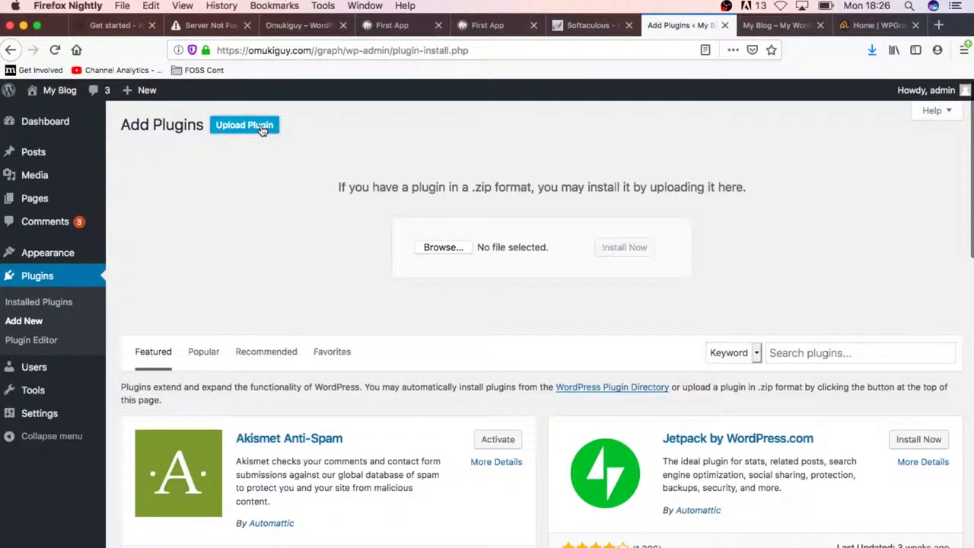
{"action": "left_click", "coordinate": [432, 249]}
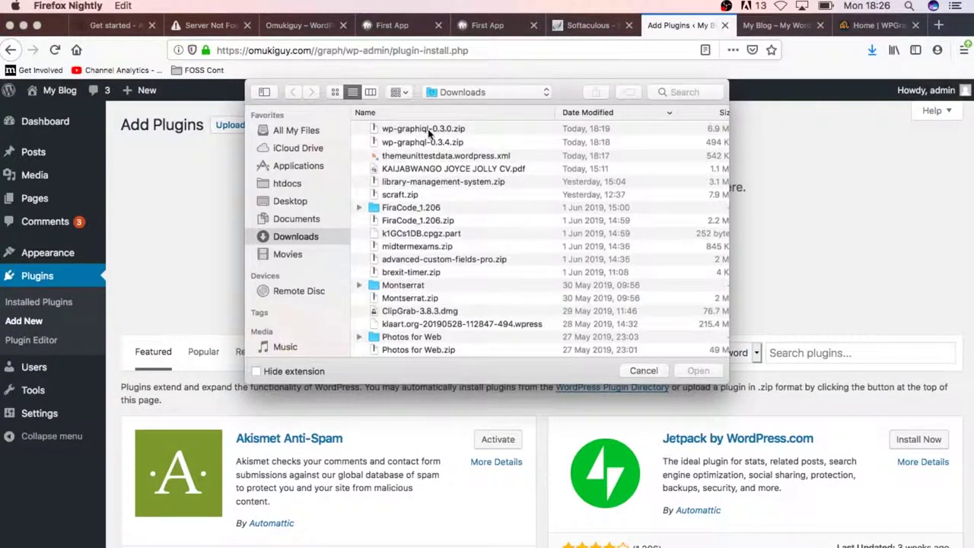
{"action": "double_click", "coordinate": [428, 130]}
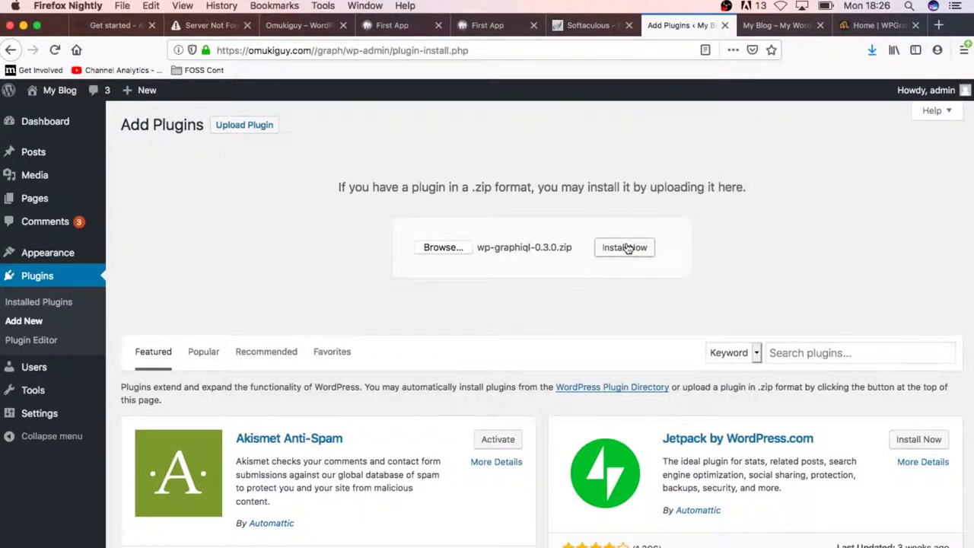
{"action": "left_click", "coordinate": [626, 248]}
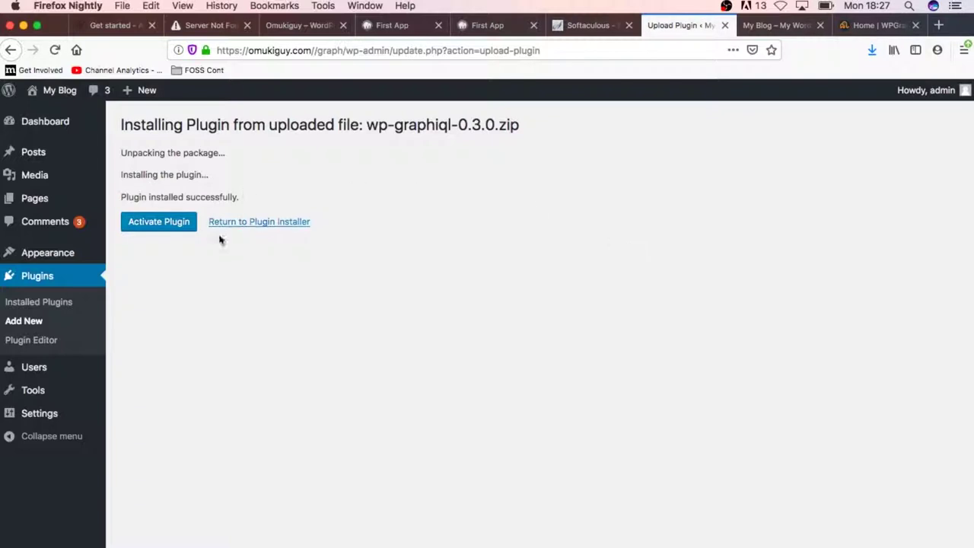
Step: Bulk-activate WP GraphiQL and WP GraphQL among the installed plugins, and open the GraphiQL page
{"action": "left_click", "coordinate": [50, 305]}
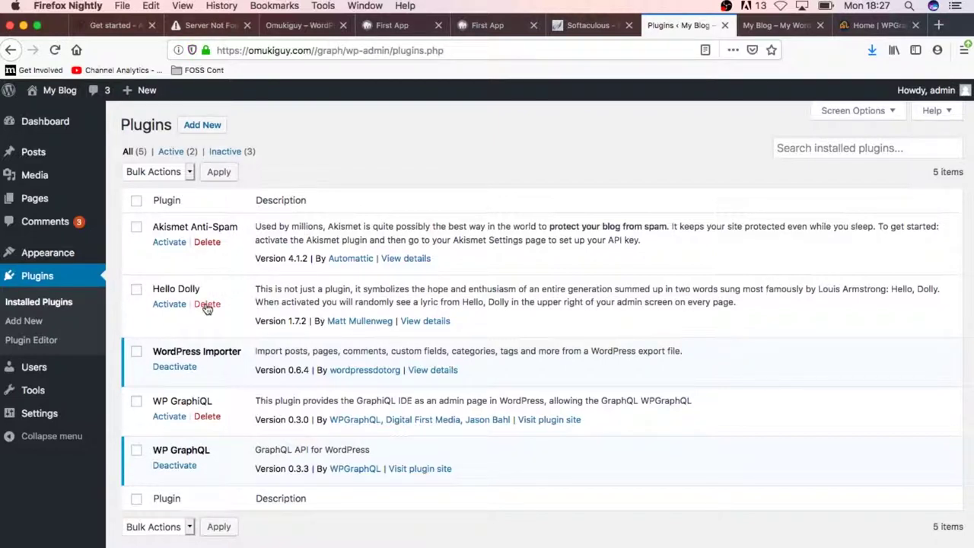
{"action": "left_click", "coordinate": [136, 402]}
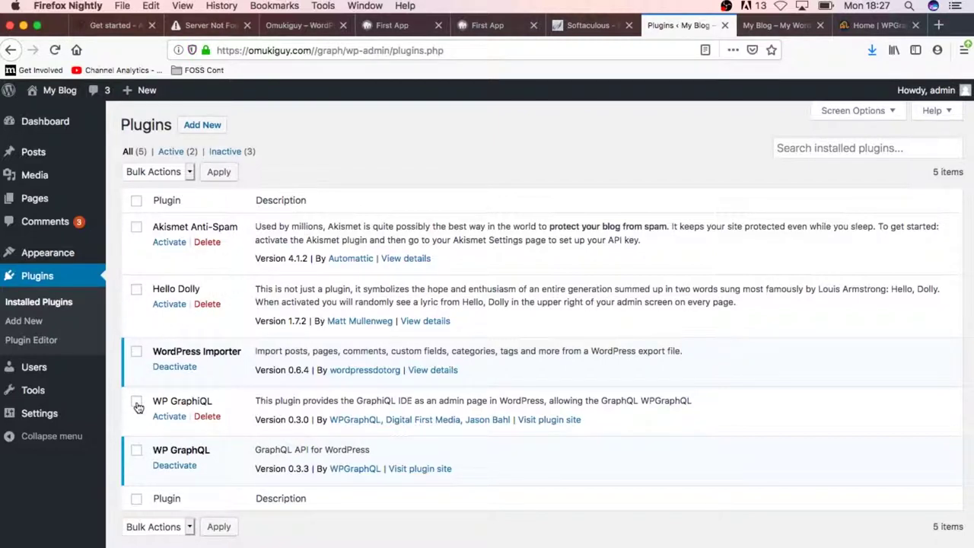
{"action": "left_click", "coordinate": [138, 454]}
{"action": "left_click", "coordinate": [165, 171]}
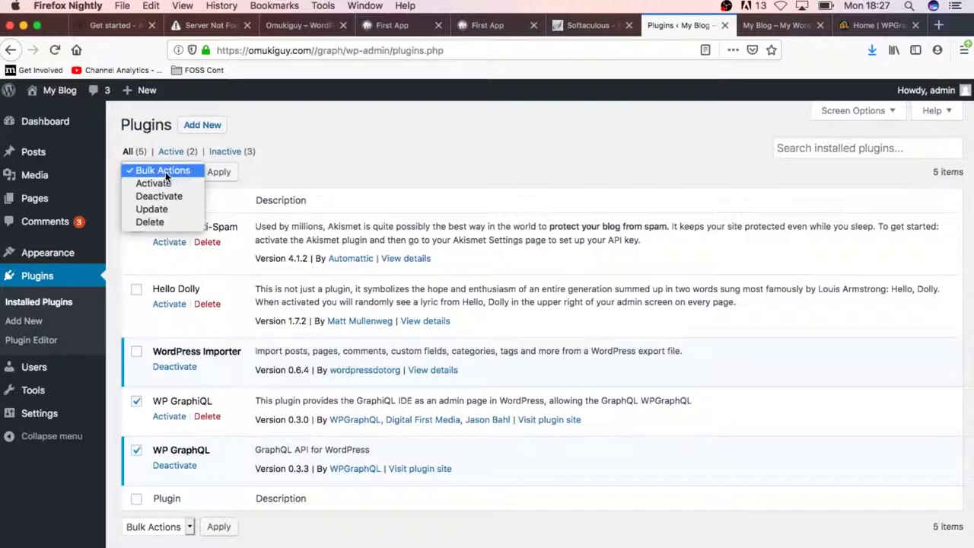
{"action": "left_click", "coordinate": [169, 185]}
{"action": "left_click", "coordinate": [219, 173]}
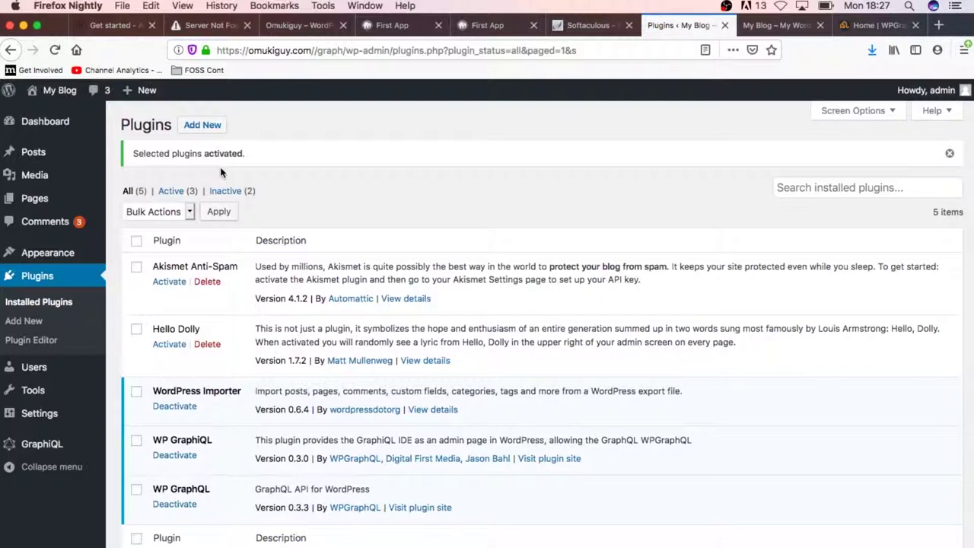
{"action": "left_click", "coordinate": [60, 446]}
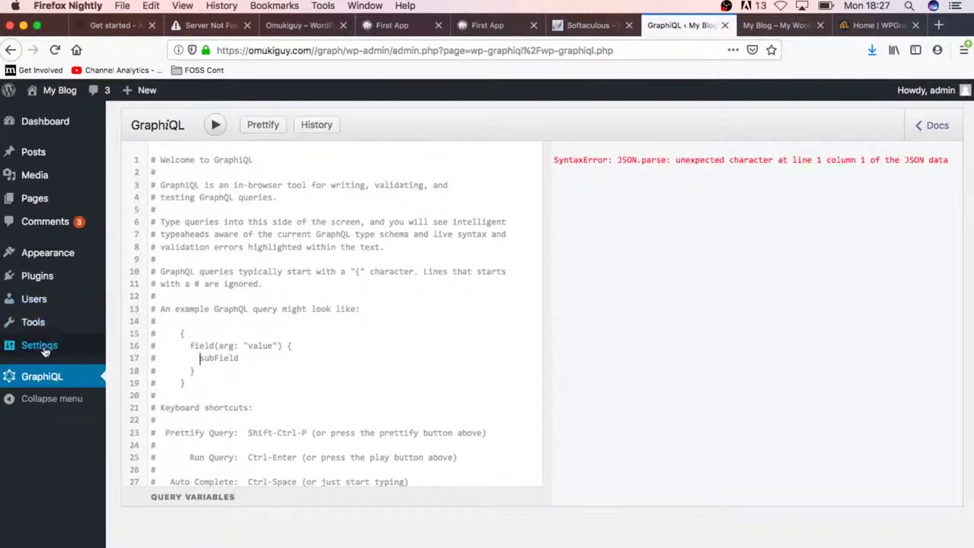
Step: Set the site's permalink structure to Post name and save the changes
{"action": "mouse_move", "coordinate": [48, 348]}
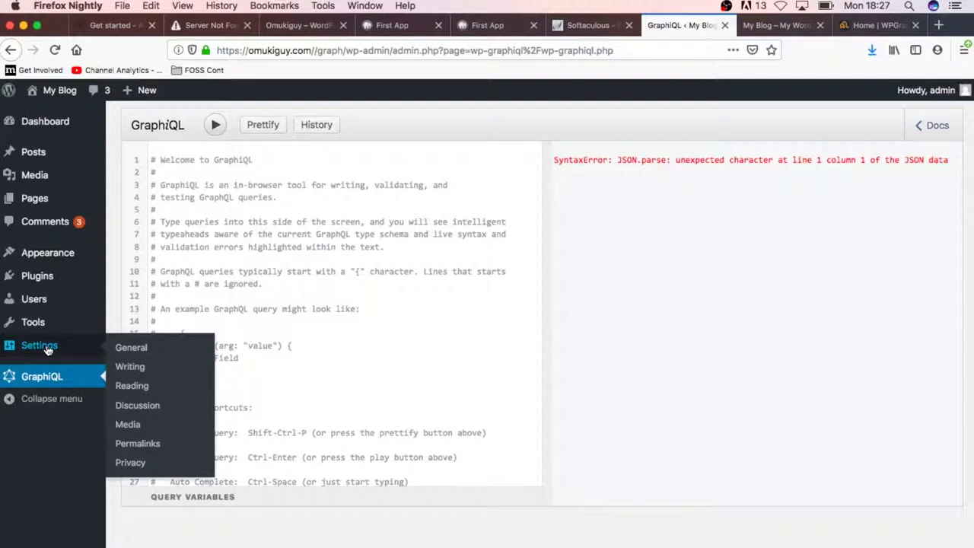
{"action": "left_click", "coordinate": [137, 443]}
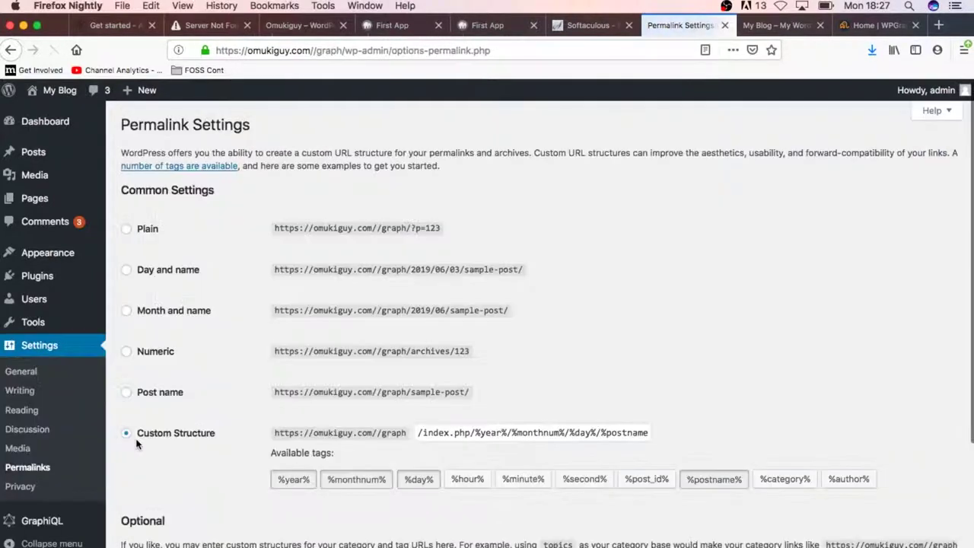
{"action": "left_click", "coordinate": [155, 397]}
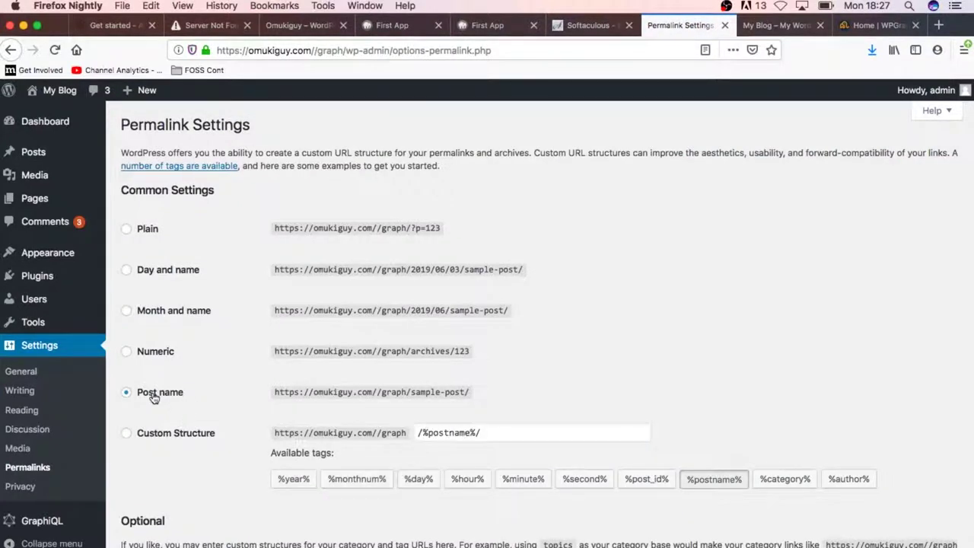
{"action": "scroll", "coordinate": [543, 413], "scroll_direction": "down", "scroll_amount": 5}
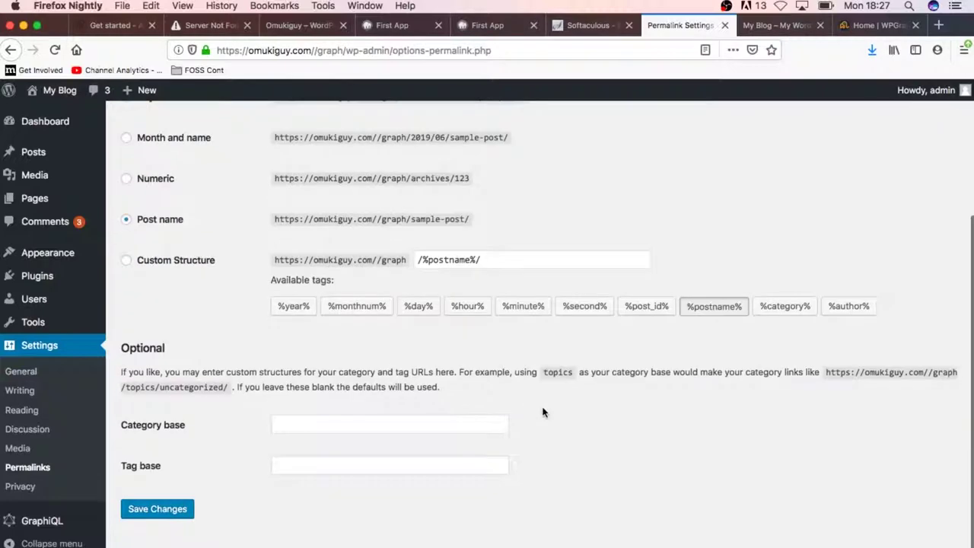
{"action": "left_click", "coordinate": [163, 516]}
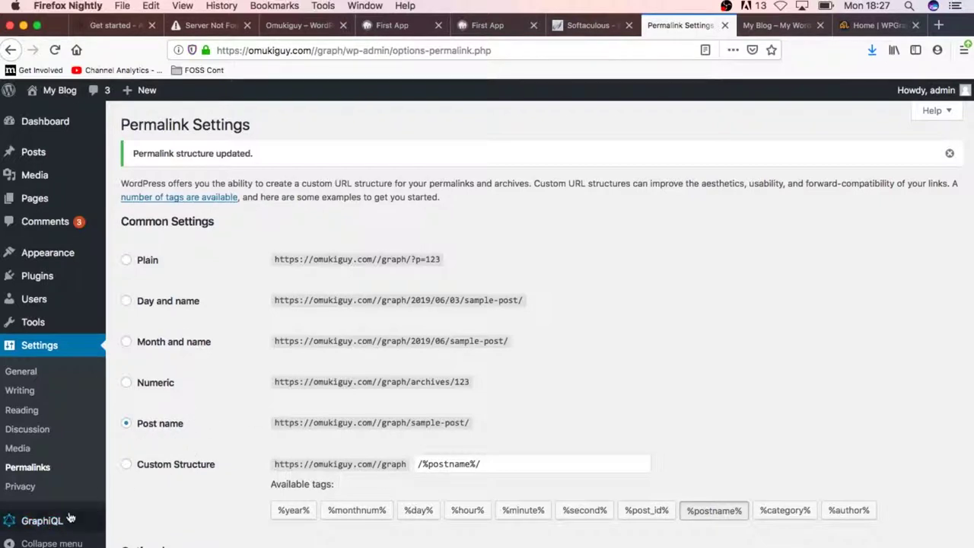
Step: Reopen GraphiQL and examine the RootQuery fields in its schema documentation
{"action": "left_click", "coordinate": [42, 521]}
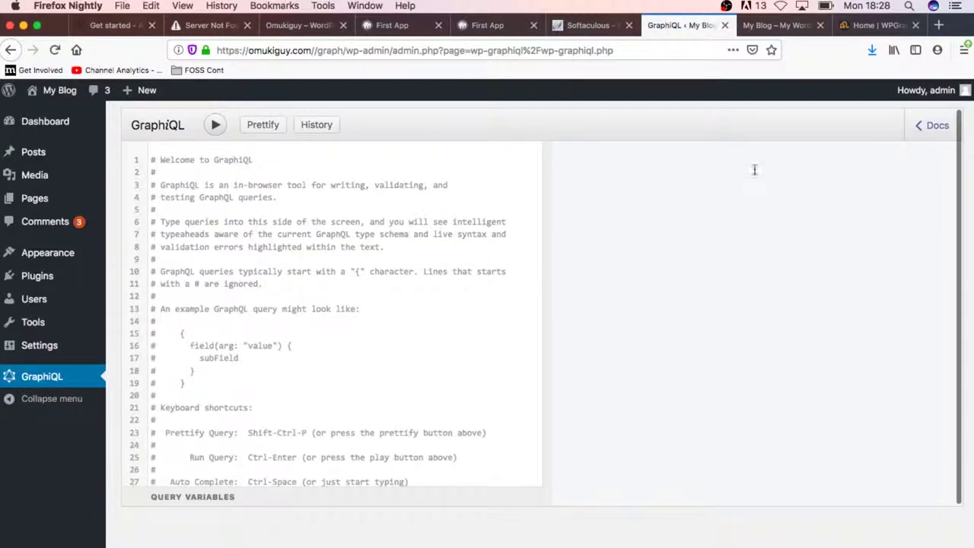
{"action": "left_click", "coordinate": [931, 127]}
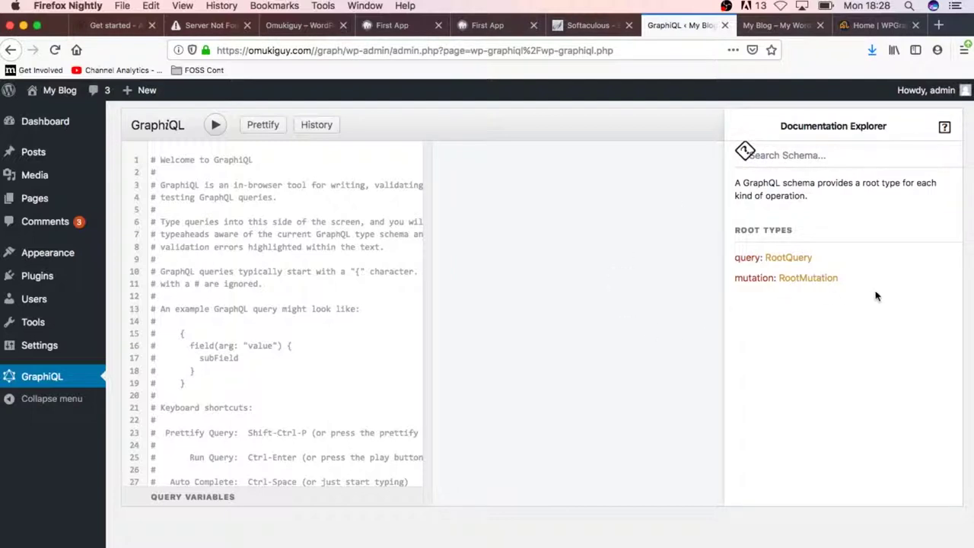
{"action": "left_click", "coordinate": [787, 259]}
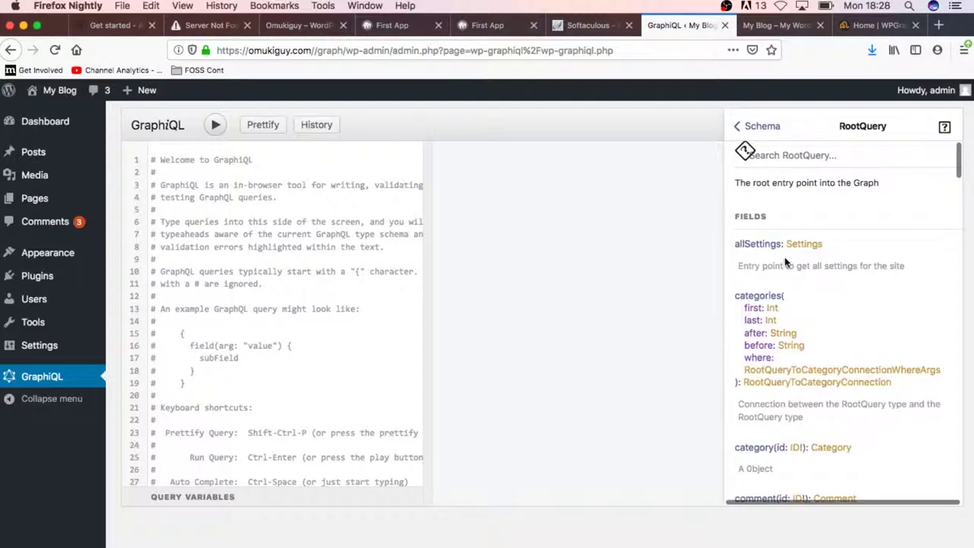
{"action": "scroll", "coordinate": [807, 420], "scroll_direction": "down", "scroll_amount": 15}
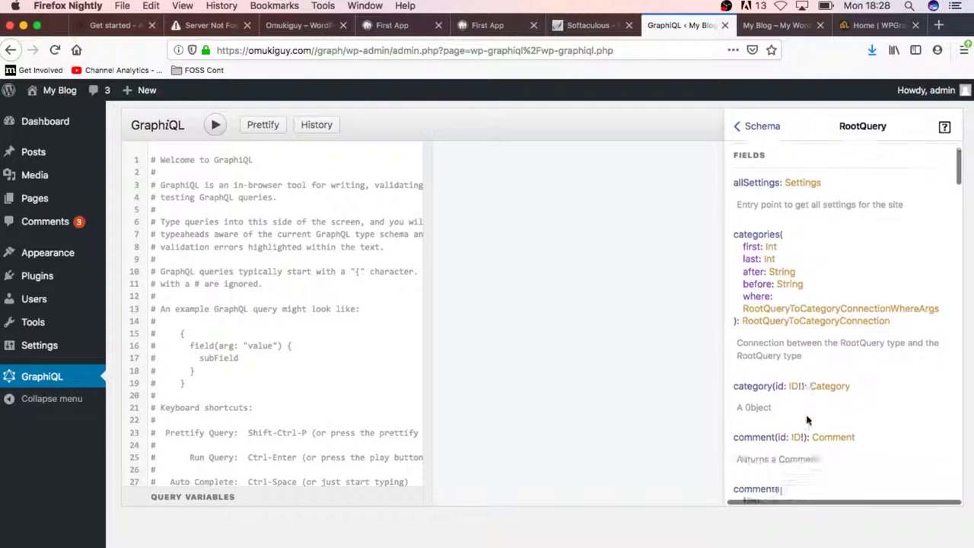
{"action": "scroll", "coordinate": [808, 420], "scroll_direction": "down", "scroll_amount": 15}
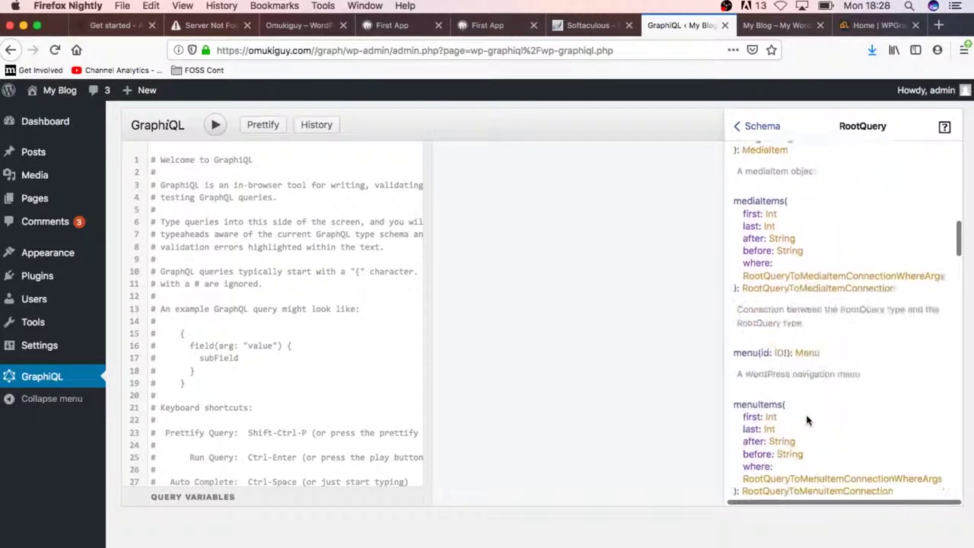
{"action": "scroll", "coordinate": [807, 420], "scroll_direction": "down", "scroll_amount": 15}
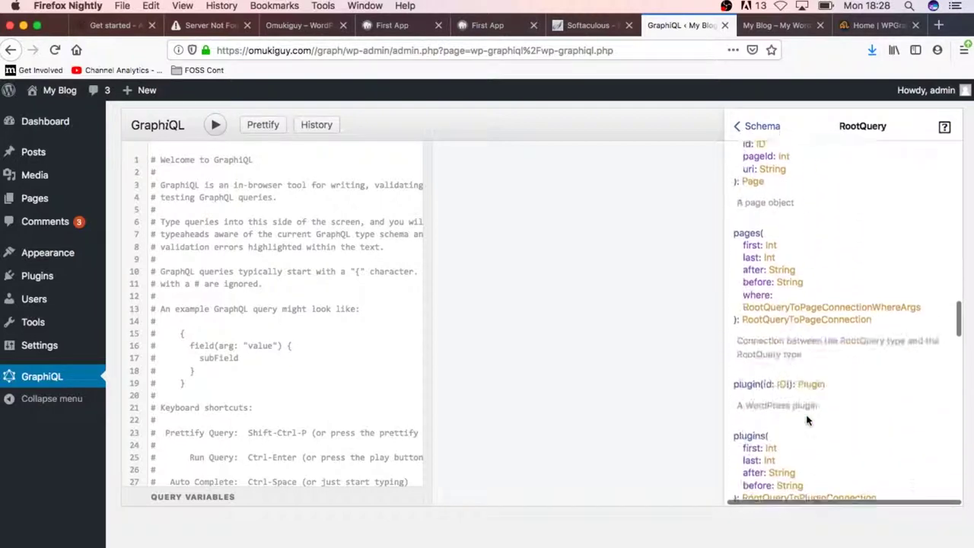
{"action": "scroll", "coordinate": [808, 420], "scroll_direction": "down", "scroll_amount": 15}
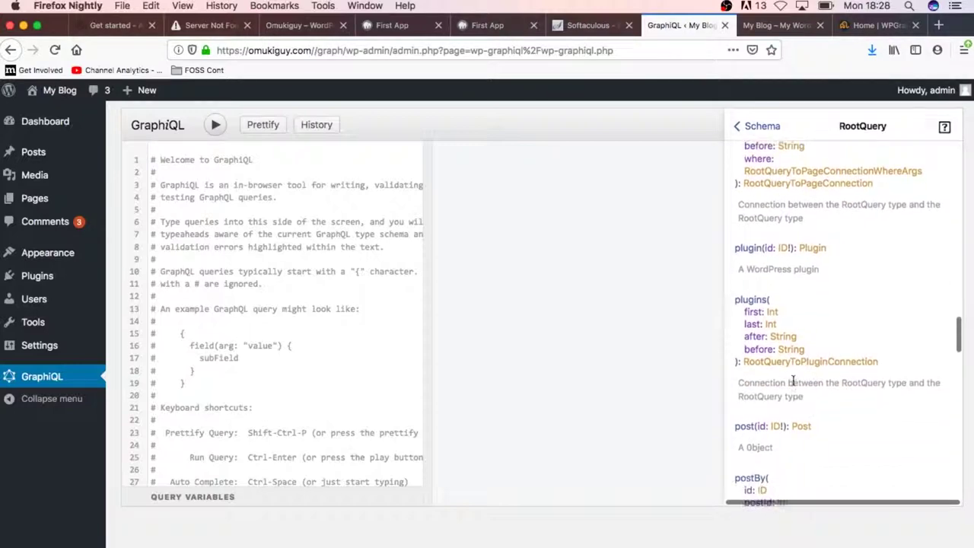
{"action": "scroll", "coordinate": [793, 384], "scroll_direction": "up", "scroll_amount": 20}
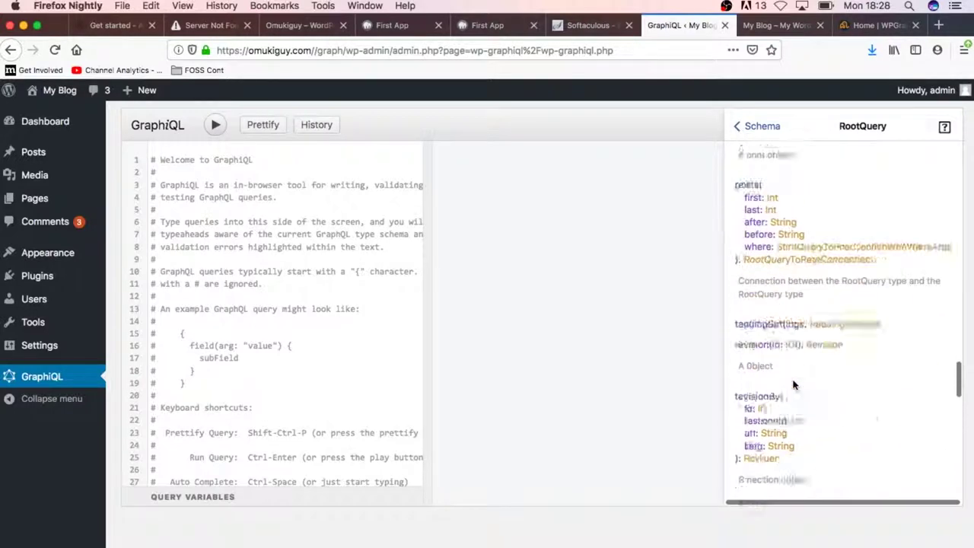
Step: Clear the welcome comments from the GraphiQL query editor and start an empty query block in curly braces
{"action": "left_click", "coordinate": [329, 280]}
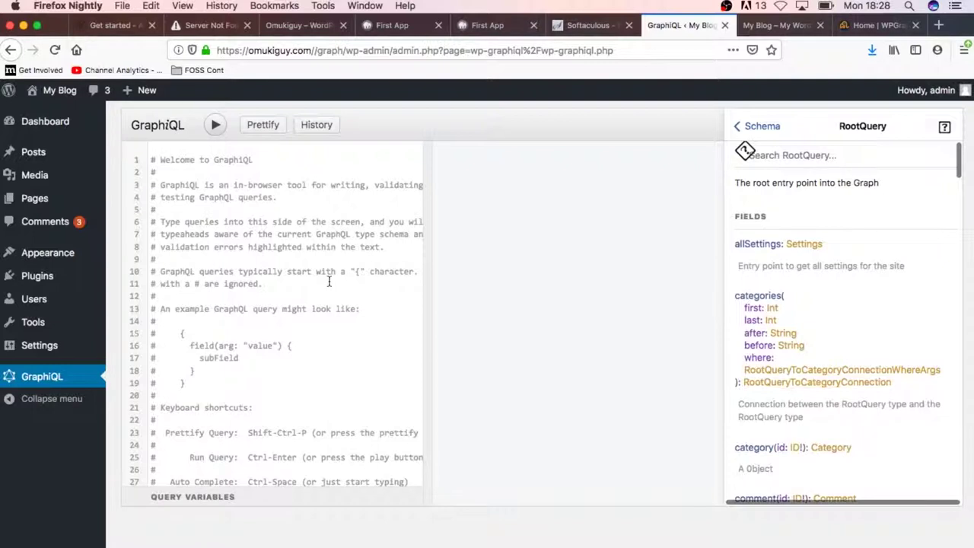
{"action": "key", "text": "super+a"}
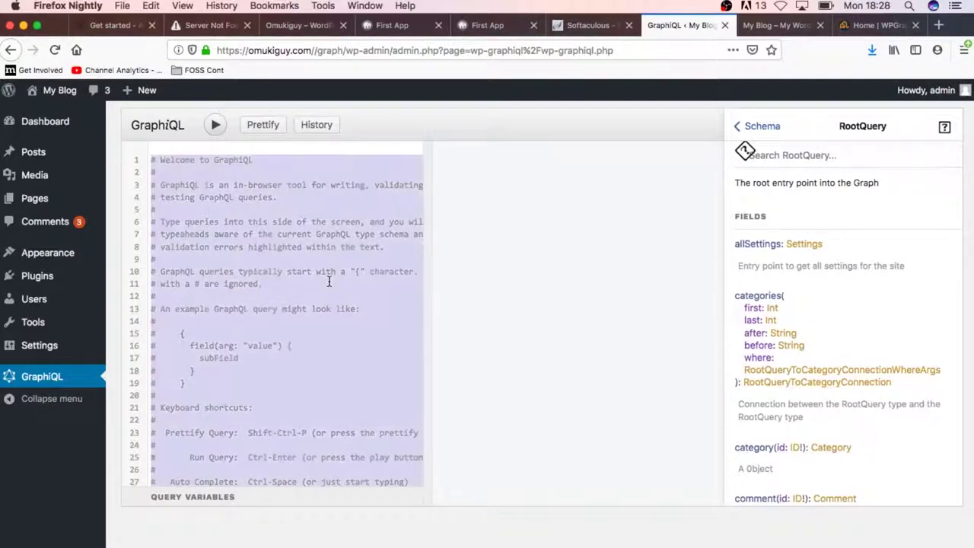
{"action": "key", "text": "BackSpace"}
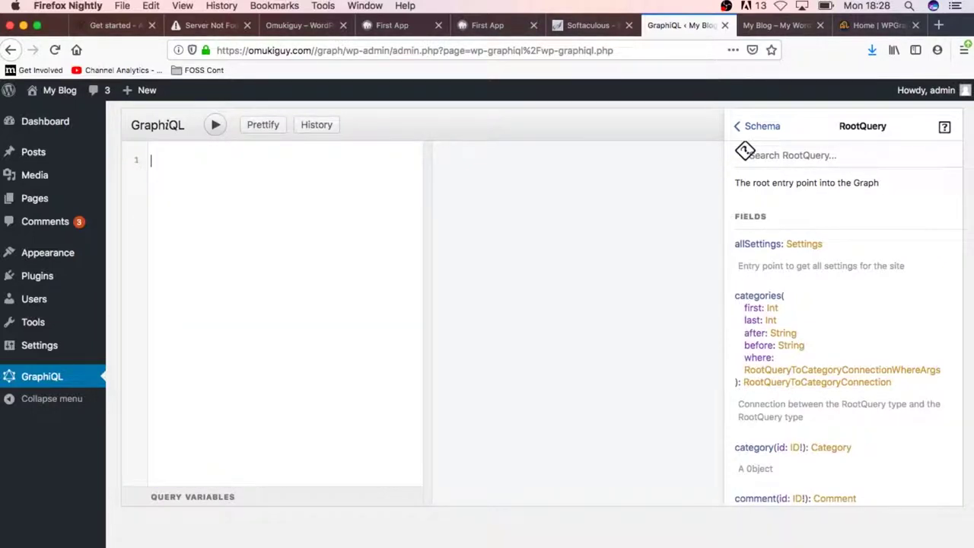
{"action": "type", "text": "{"}
{"action": "key", "text": "Return"}
Step: Add the posts field to the root query and open a nested block of curly braces for it
{"action": "key", "text": "ctrl+space"}
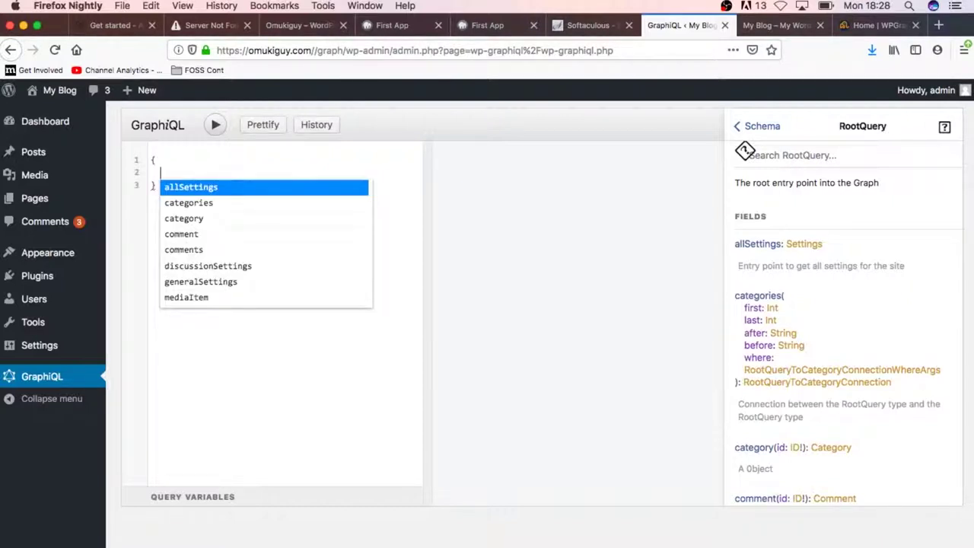
{"action": "key", "text": "Up"}
{"action": "key", "text": "Up"}
{"action": "key", "text": "Up"}
{"action": "key", "text": "Up"}
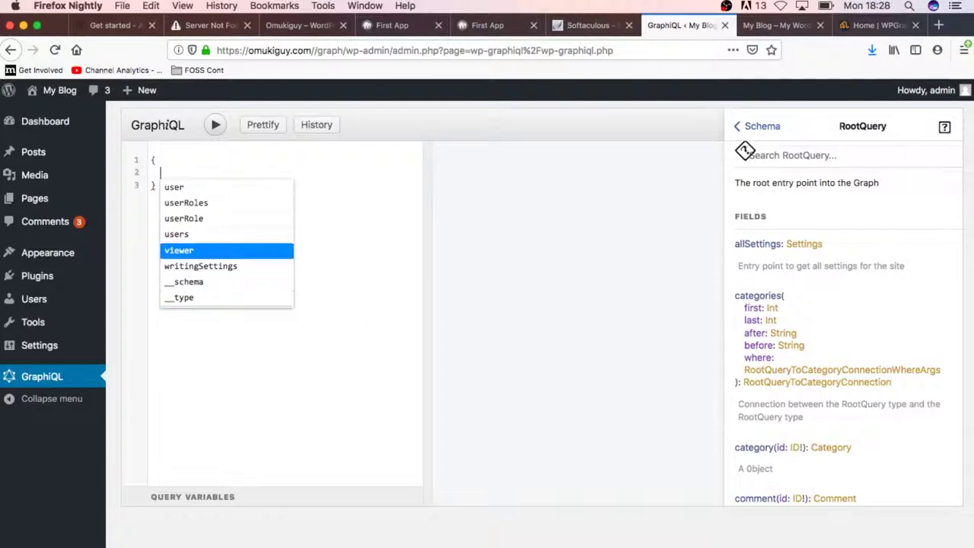
{"action": "type", "text": "po"}
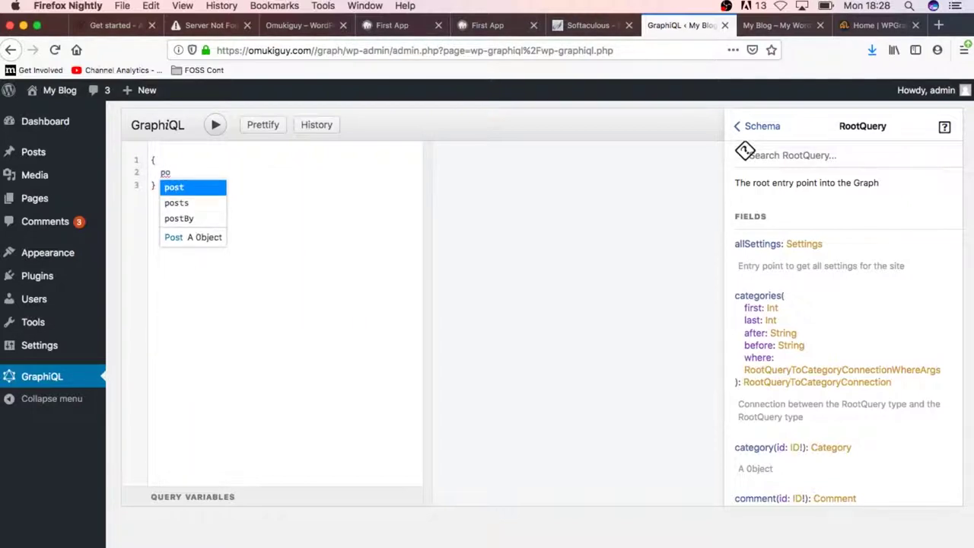
{"action": "key", "text": "Down"}
{"action": "key", "text": "Return"}
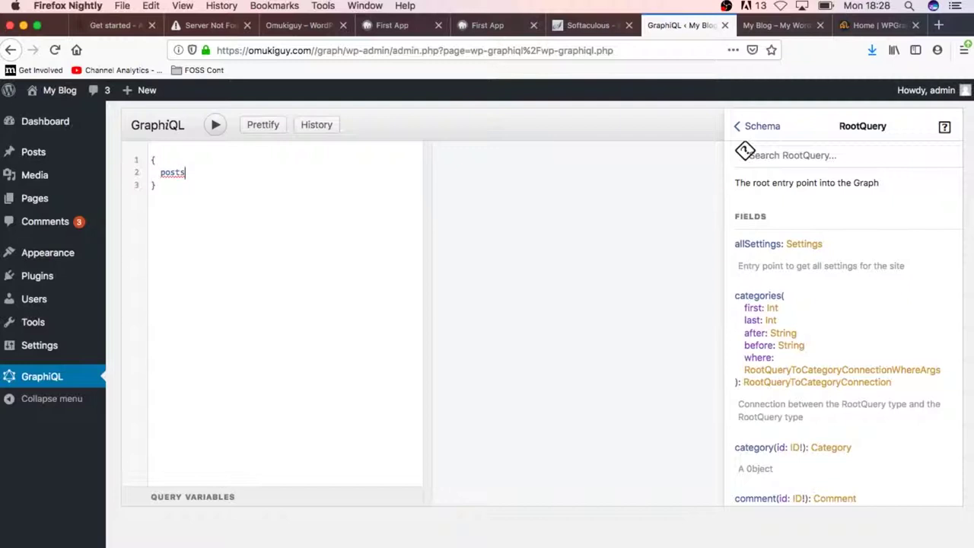
{"action": "type", "text": "{"}
{"action": "key", "text": "Return"}
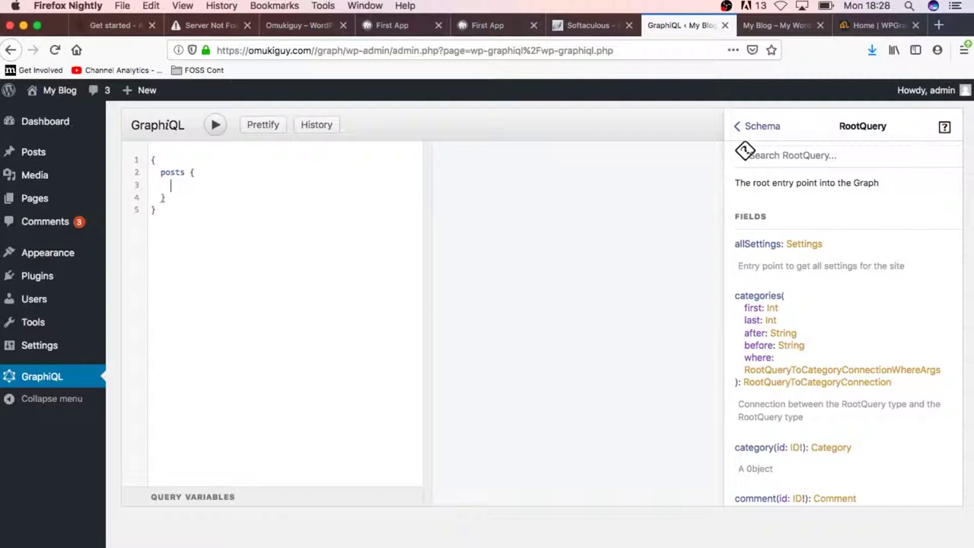
Step: Add the nodes field inside posts with its own nested block
{"action": "key", "text": "ctrl+space"}
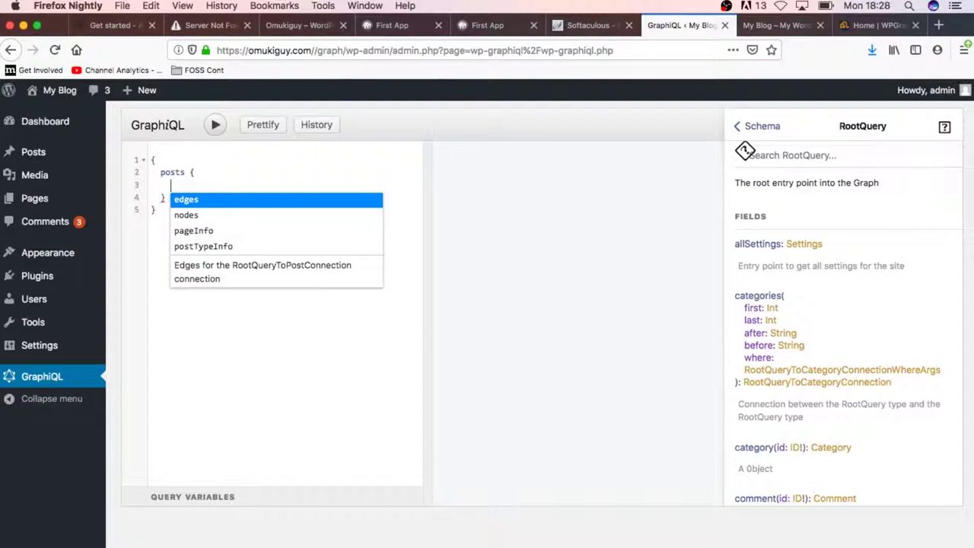
{"action": "key", "text": "Down"}
{"action": "key", "text": "Return"}
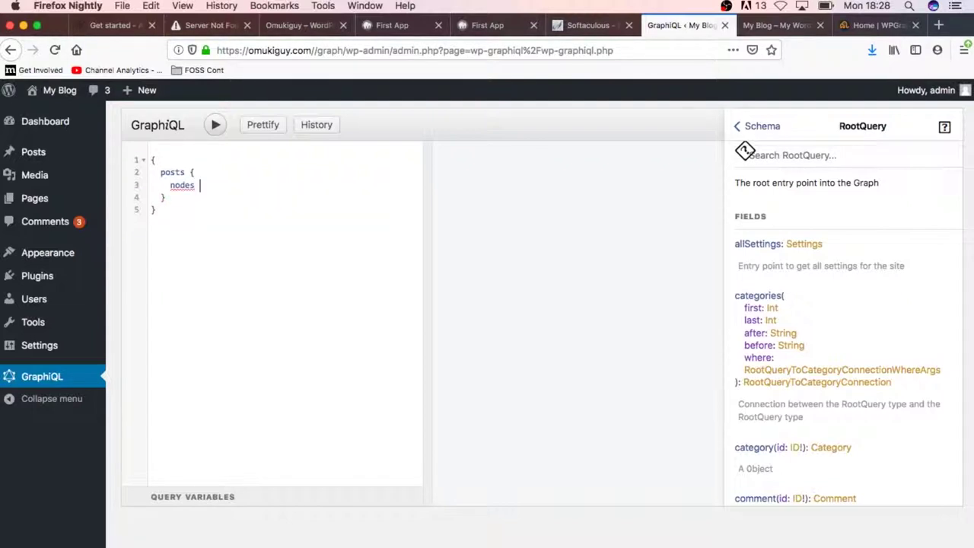
{"action": "type", "text": "{"}
{"action": "key", "text": "Return"}
Step: Request the id and title fields of each post inside the nodes block
{"action": "type", "text": "i"}
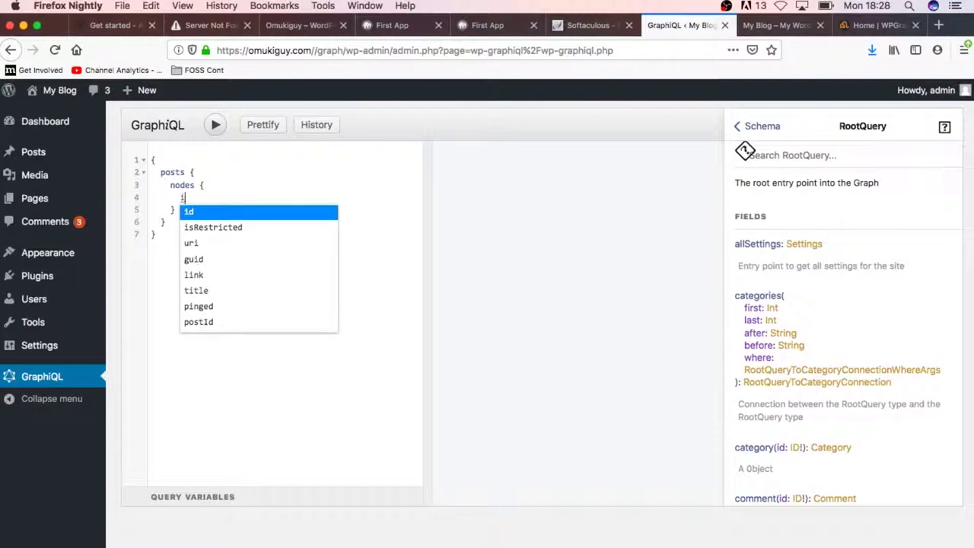
{"action": "type", "text": "d"}
{"action": "key", "text": "Return"}
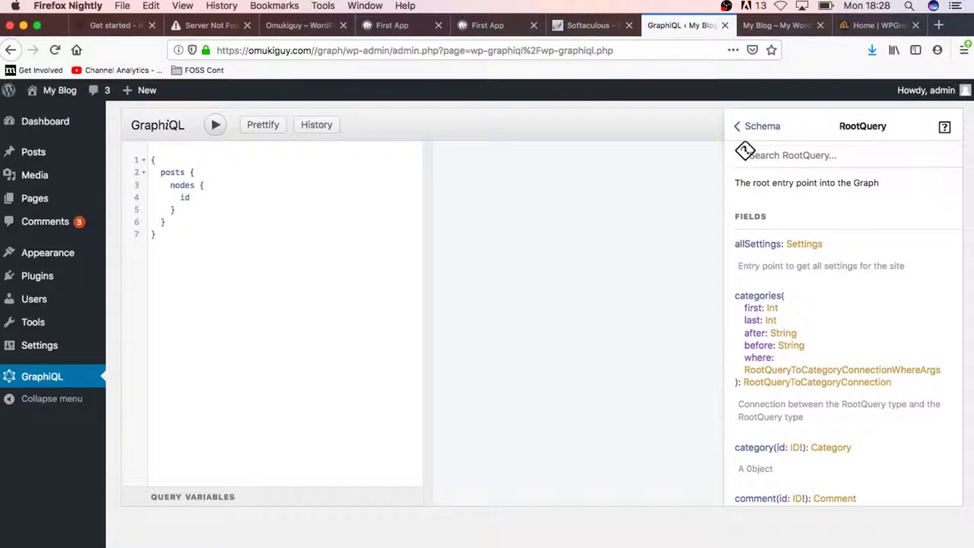
{"action": "key", "text": "Return"}
{"action": "type", "text": "ti"}
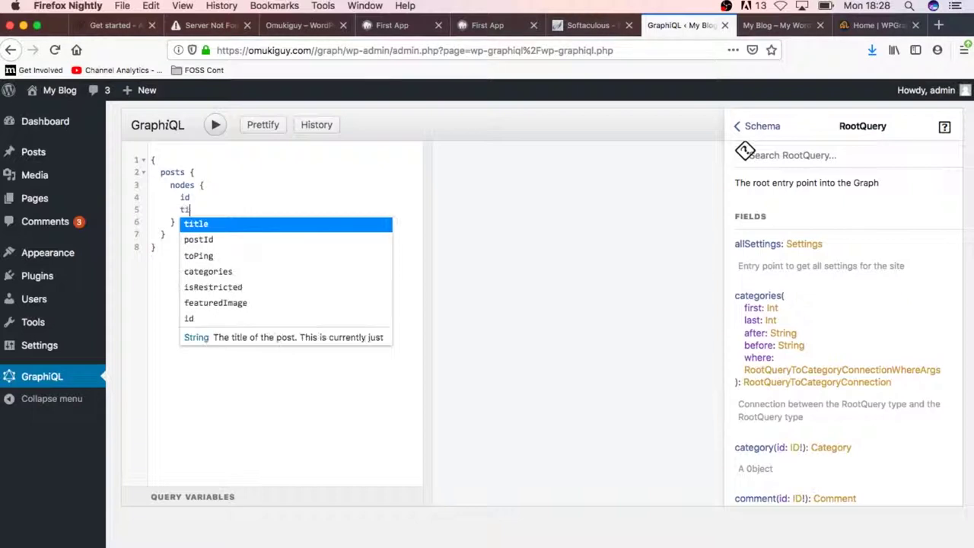
{"action": "key", "text": "Return"}
Step: Add a featuredImage block below title that requests the altText and guid fields
{"action": "key", "text": "Return"}
{"action": "type", "text": "fea"}
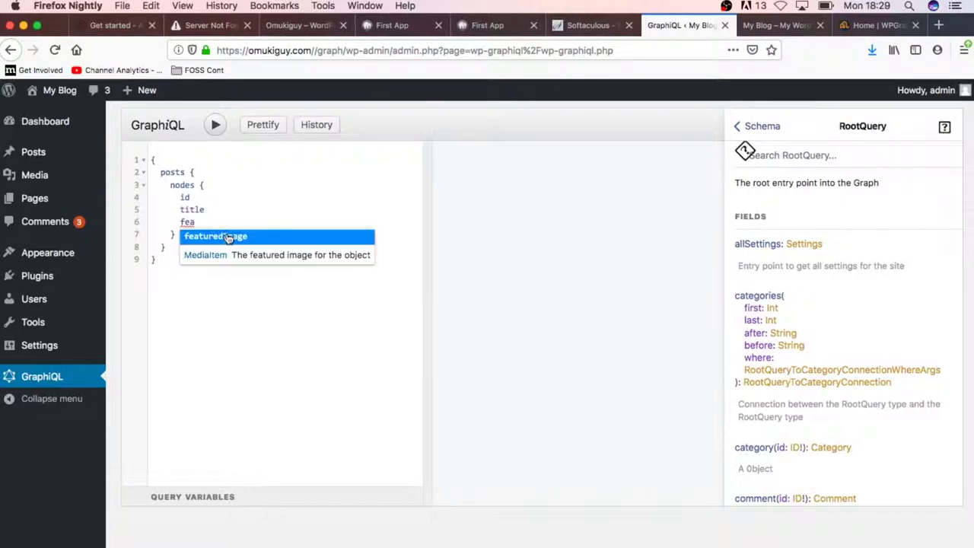
{"action": "key", "text": "Return"}
{"action": "type", "text": "{"}
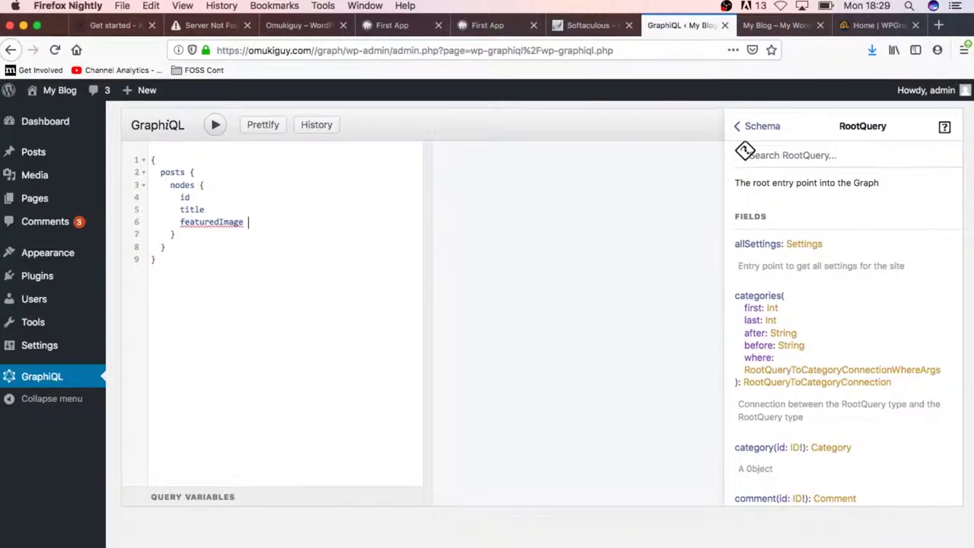
{"action": "key", "text": "Return"}
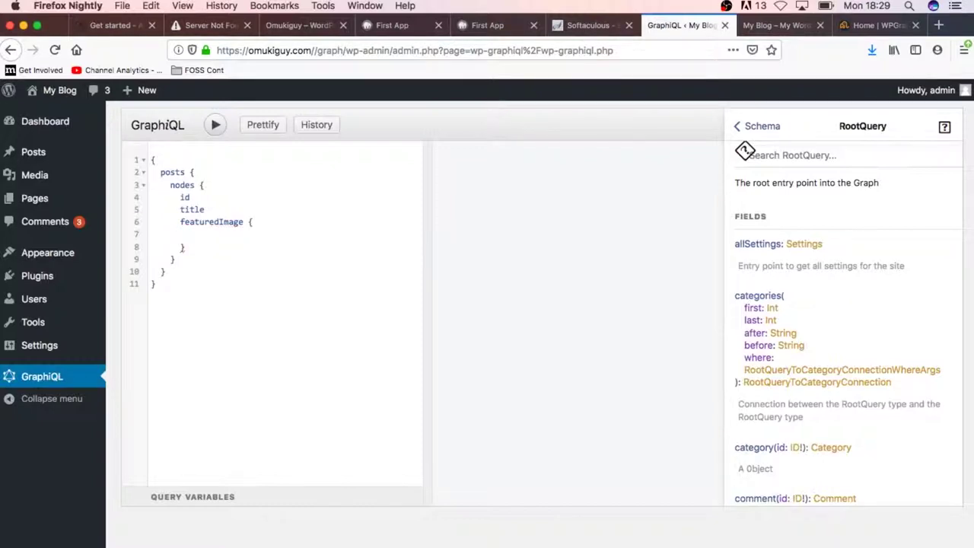
{"action": "key", "text": "ctrl+space"}
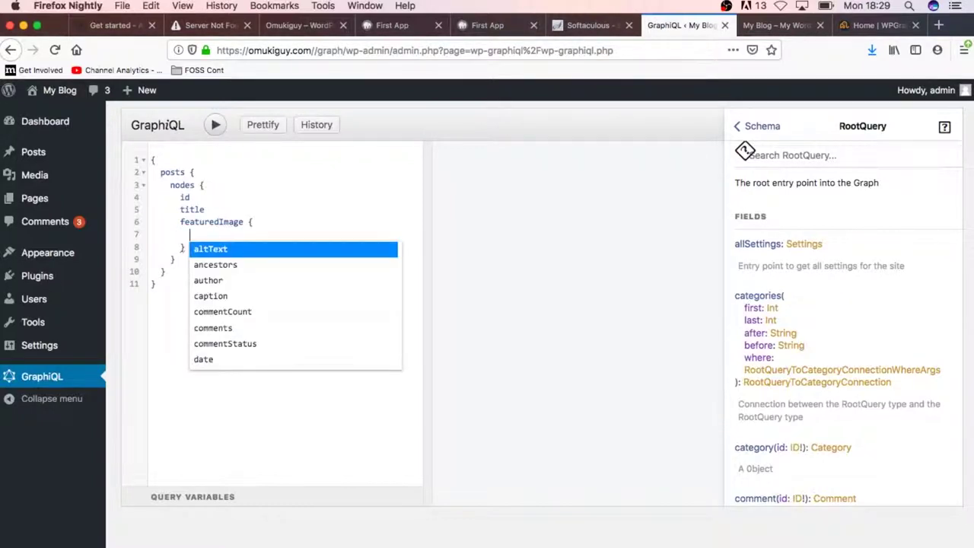
{"action": "key", "text": "Return"}
{"action": "key", "text": "Return"}
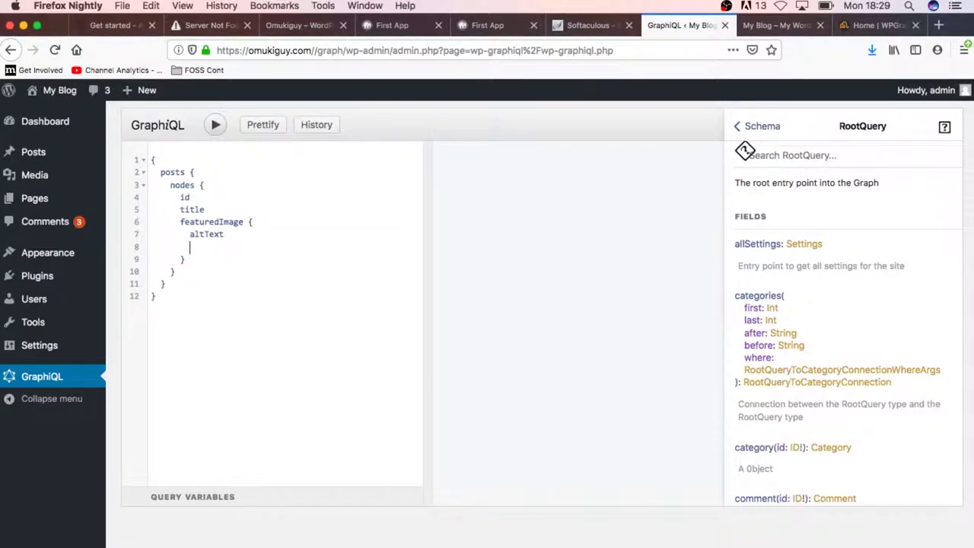
{"action": "type", "text": "gui"}
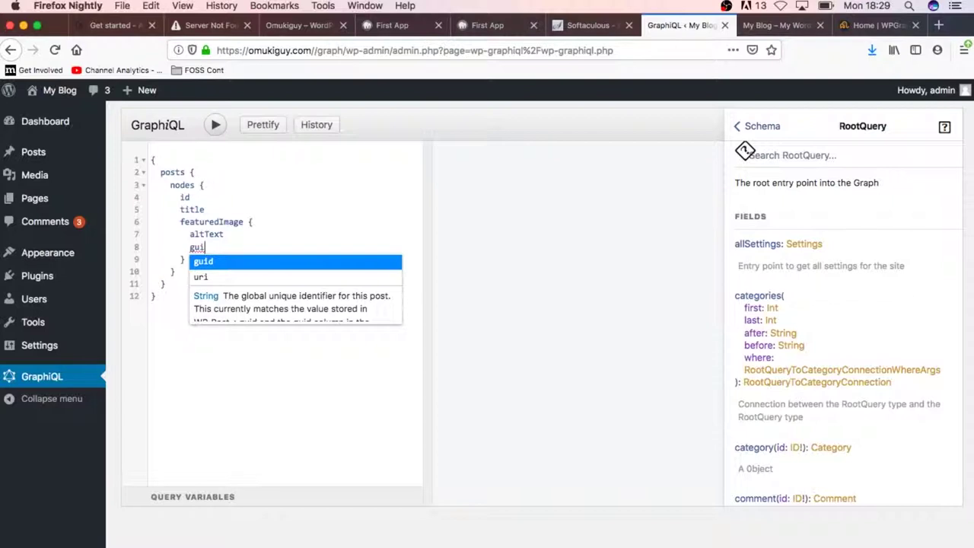
{"action": "key", "text": "Return"}
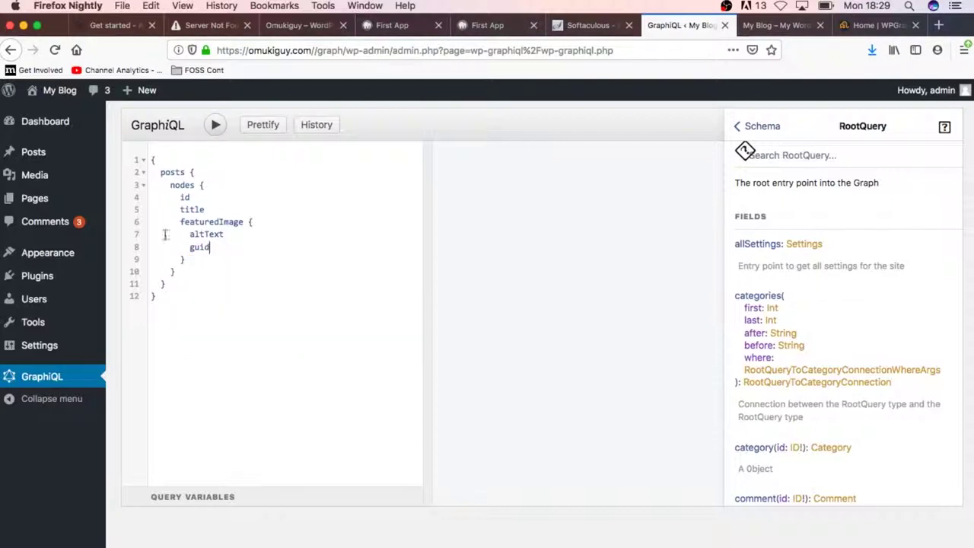
Step: Run the posts query and look through the returned ids, titles and featured images
{"action": "left_click", "coordinate": [216, 127]}
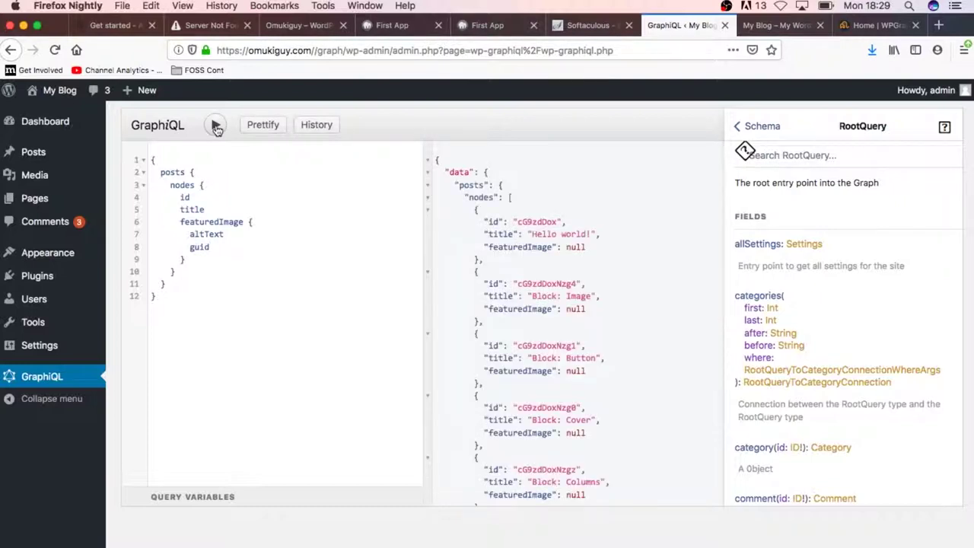
{"action": "scroll", "coordinate": [510, 292], "scroll_direction": "down", "scroll_amount": 4}
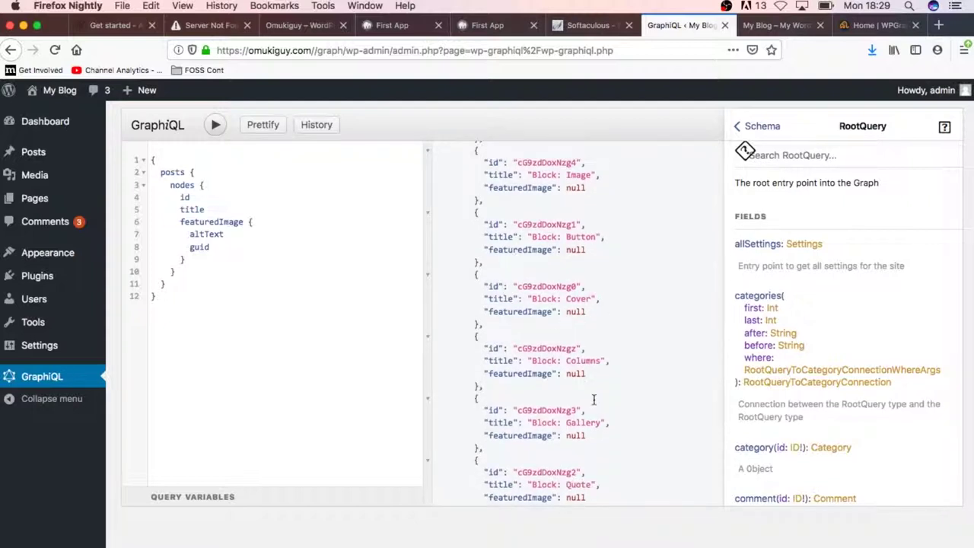
{"action": "scroll", "coordinate": [594, 399], "scroll_direction": "down", "scroll_amount": 5}
{"action": "scroll", "coordinate": [593, 400], "scroll_direction": "down", "scroll_amount": 3}
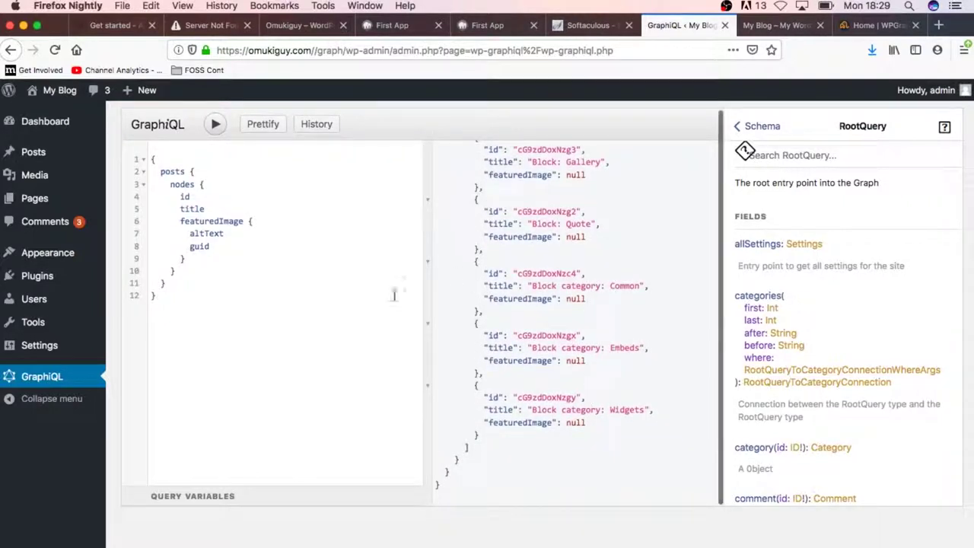
{"action": "scroll", "coordinate": [585, 256], "scroll_direction": "up", "scroll_amount": 15}
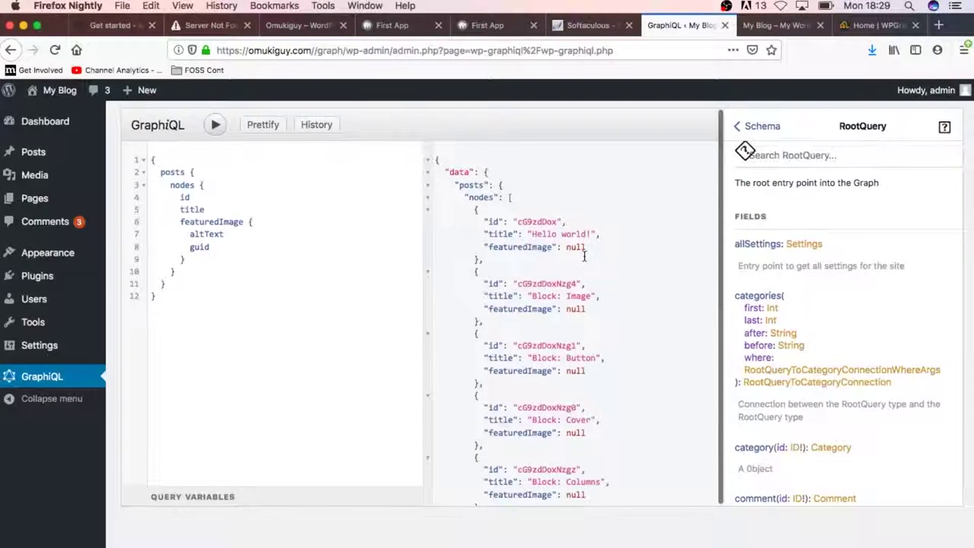
Step: Add the content field between title and featuredImage, and run the query again
{"action": "left_click", "coordinate": [206, 209]}
{"action": "key", "text": "Return"}
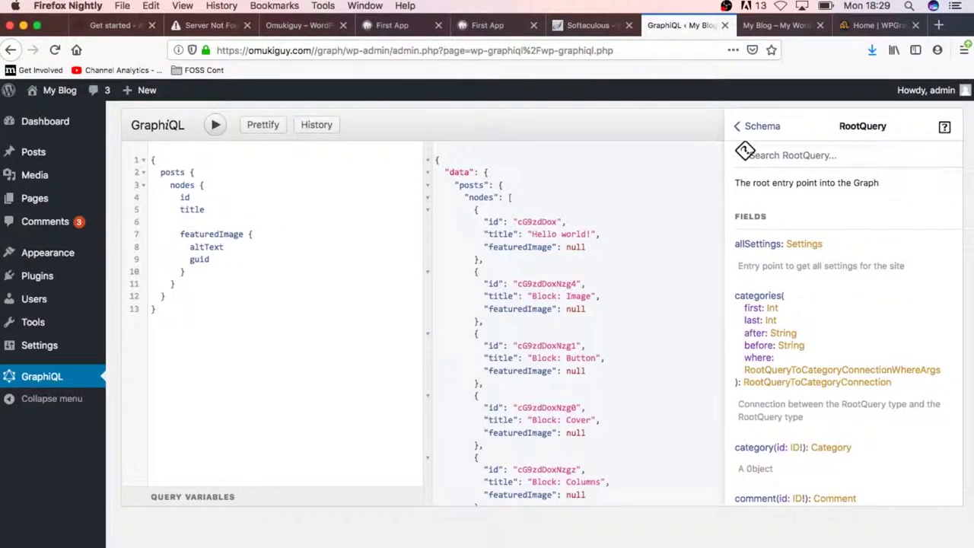
{"action": "type", "text": "co"}
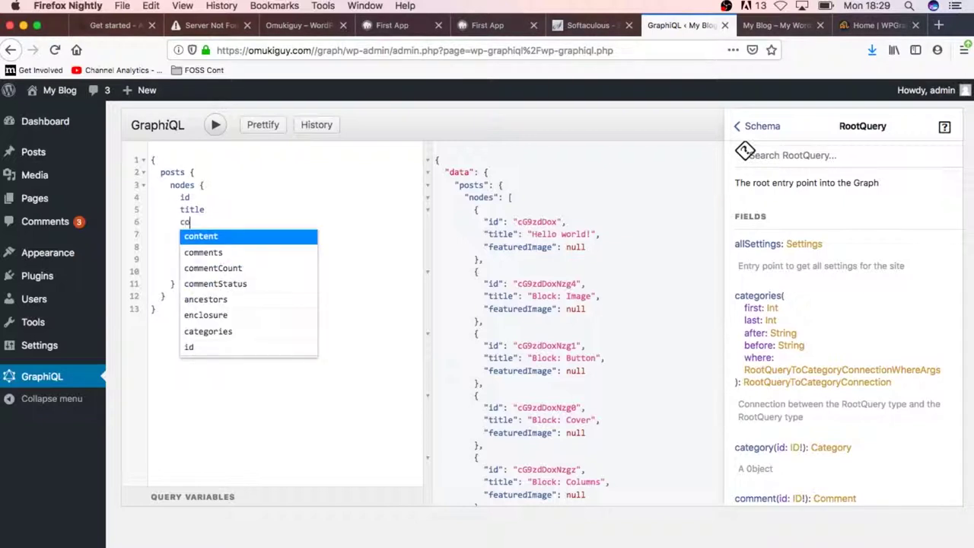
{"action": "key", "text": "Return"}
{"action": "left_click", "coordinate": [217, 125]}
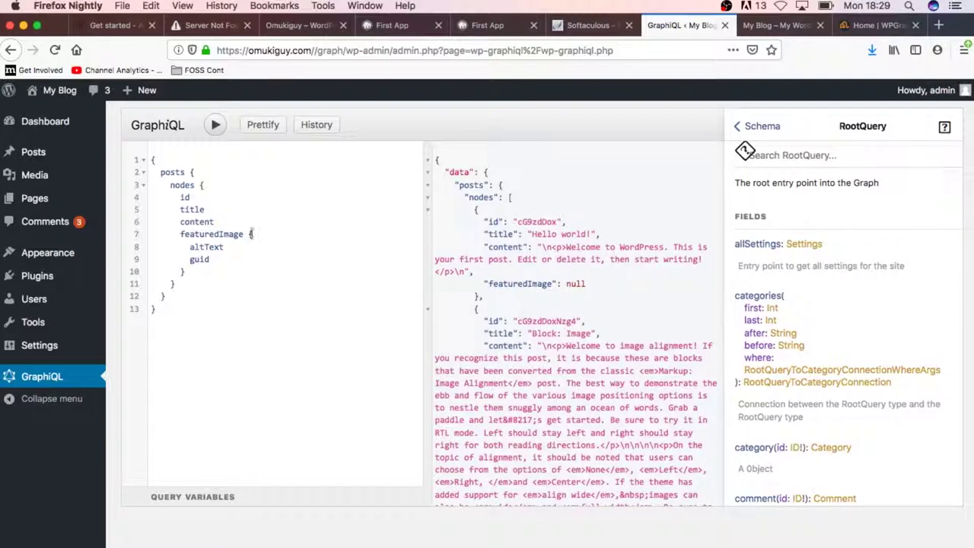
Step: Replace the content field with excerpt and rerun the query
{"action": "double_click", "coordinate": [195, 221]}
{"action": "type", "text": "excerpt"}
{"action": "left_click", "coordinate": [216, 128]}
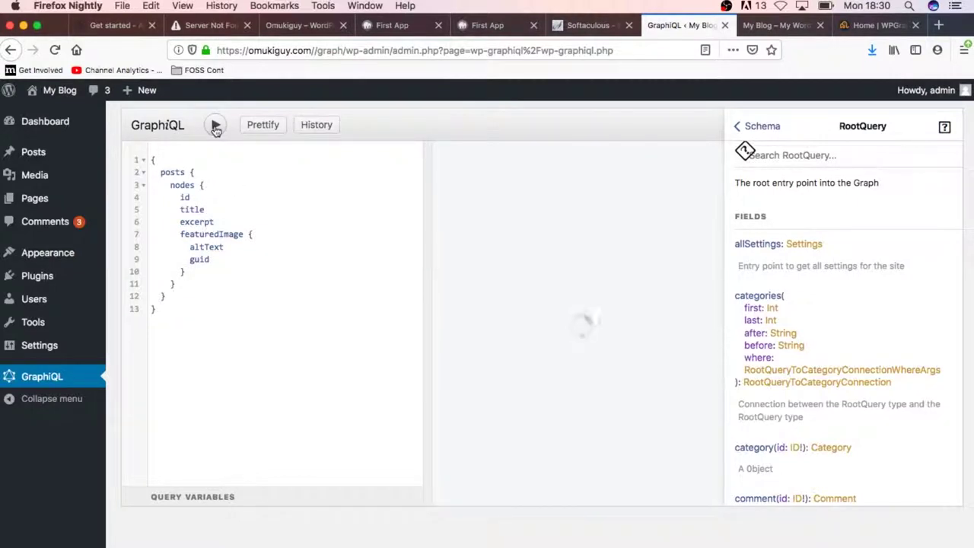